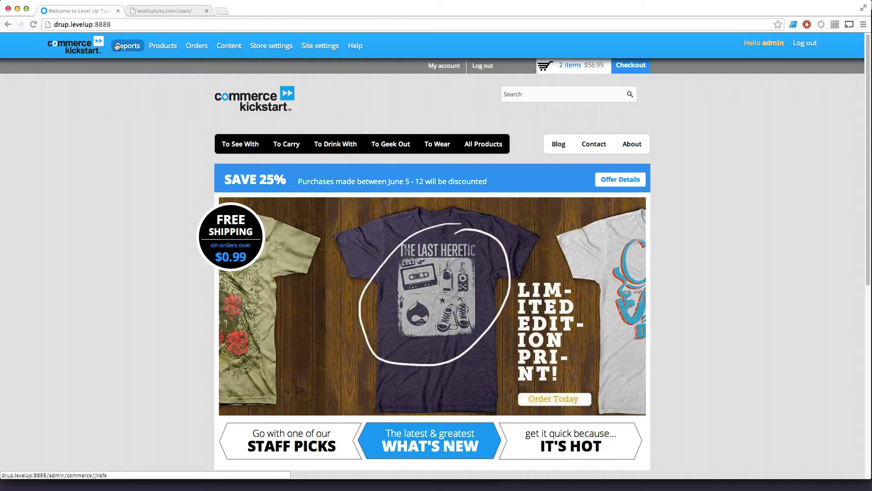
Open the Taxes configuration page in the advanced store settings and read its introduction.
mouse_move(150, 45)
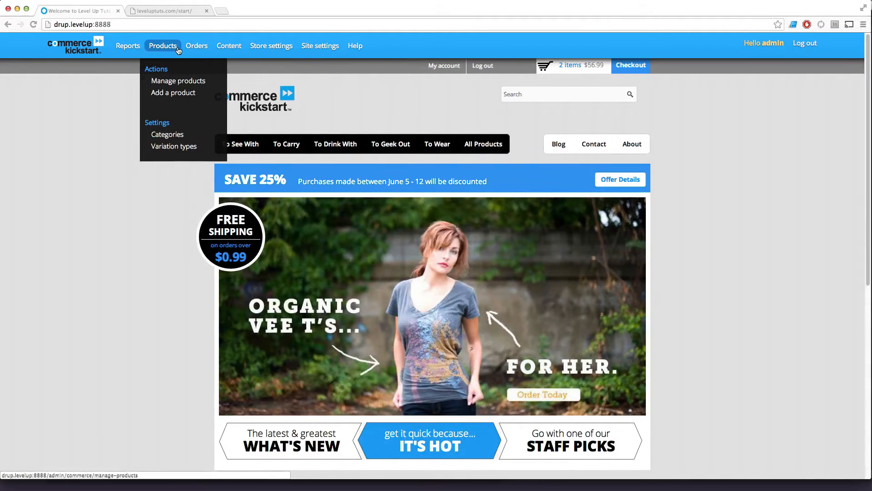
mouse_move(229, 45)
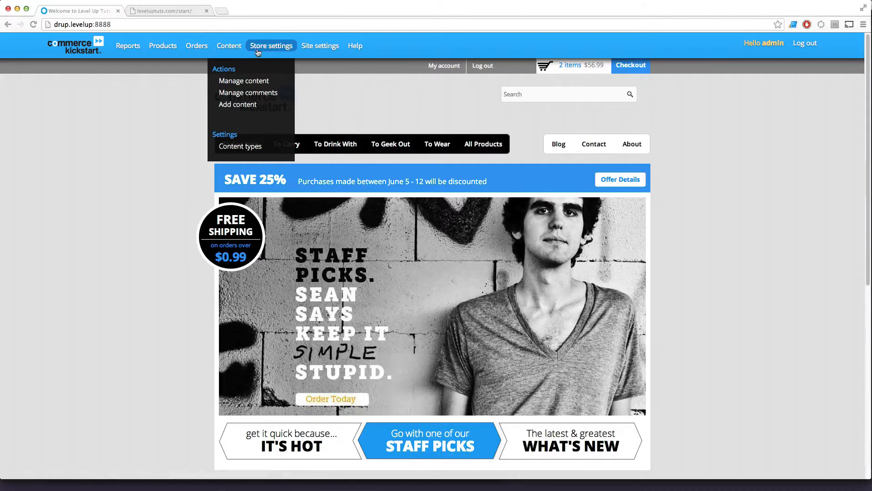
mouse_move(262, 49)
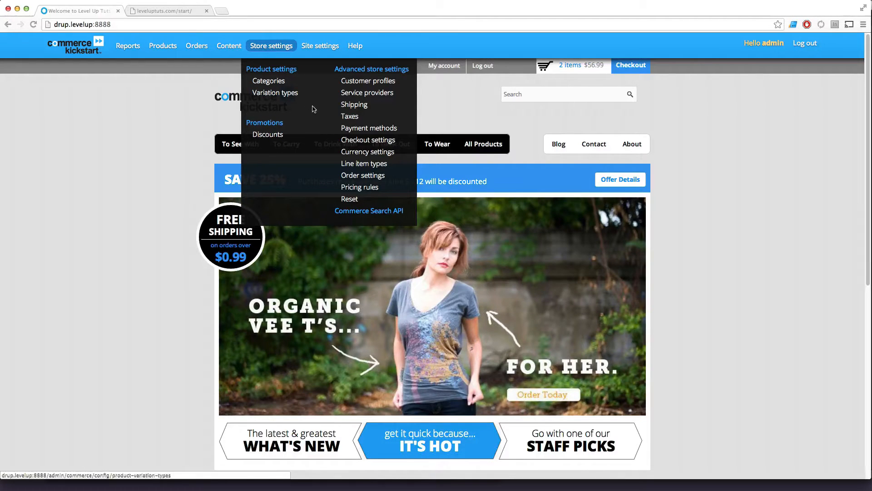
left_click(356, 118)
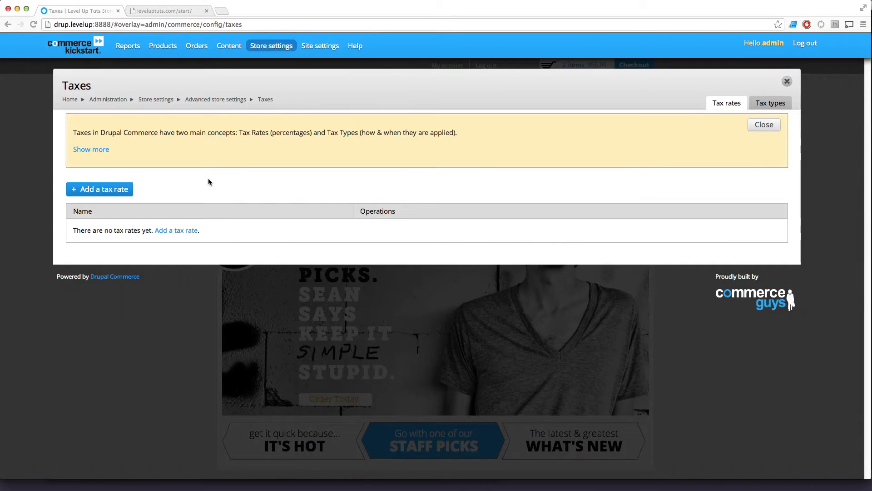
left_click_drag(170, 145, 275, 135)
left_click(221, 133)
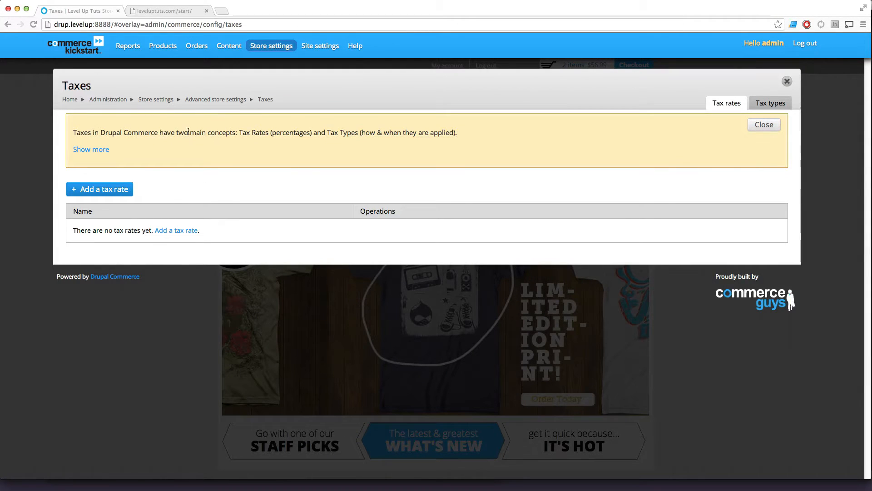
left_click_drag(191, 132, 299, 133)
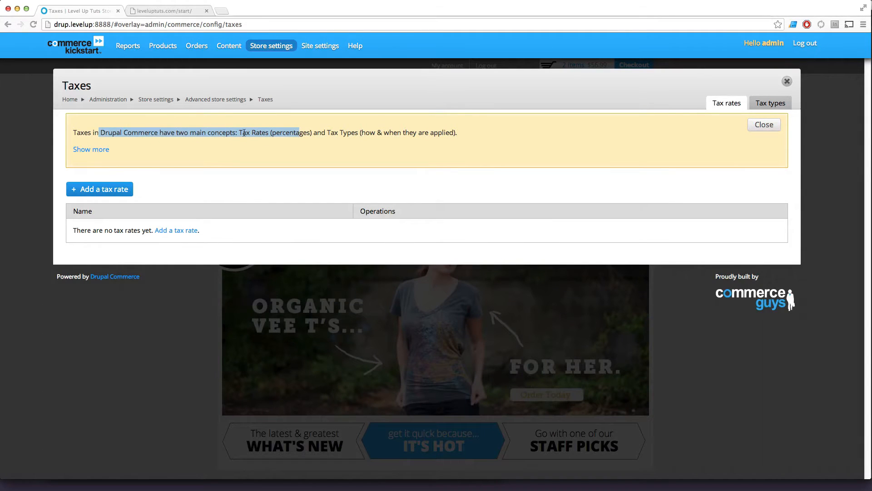
left_click_drag(243, 133, 247, 133)
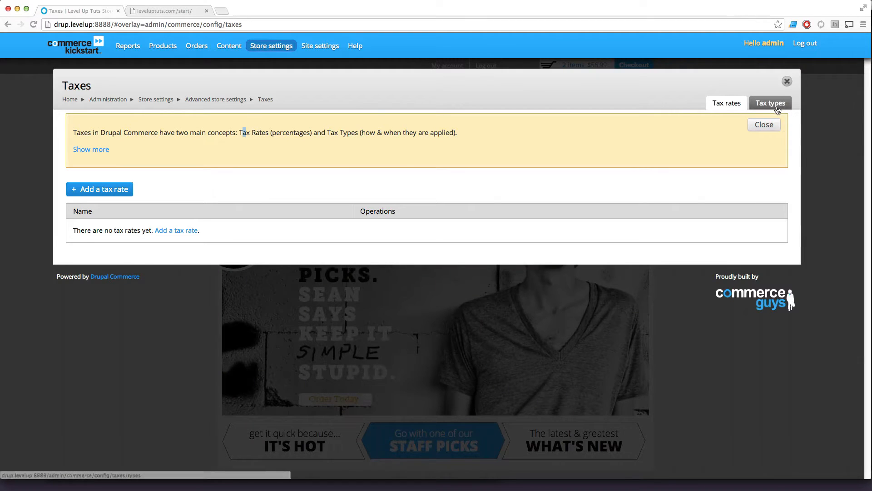
Review the descriptions of the Sales tax and VAT tax types.
left_click(775, 108)
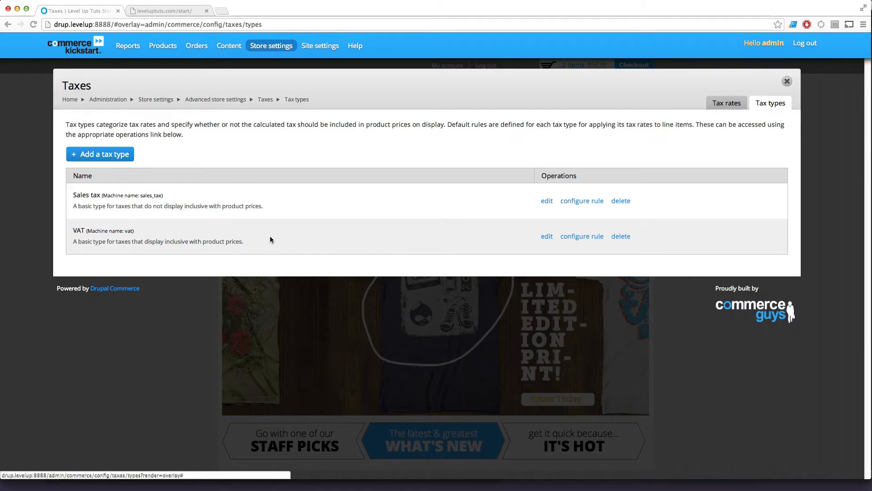
double_click(157, 237)
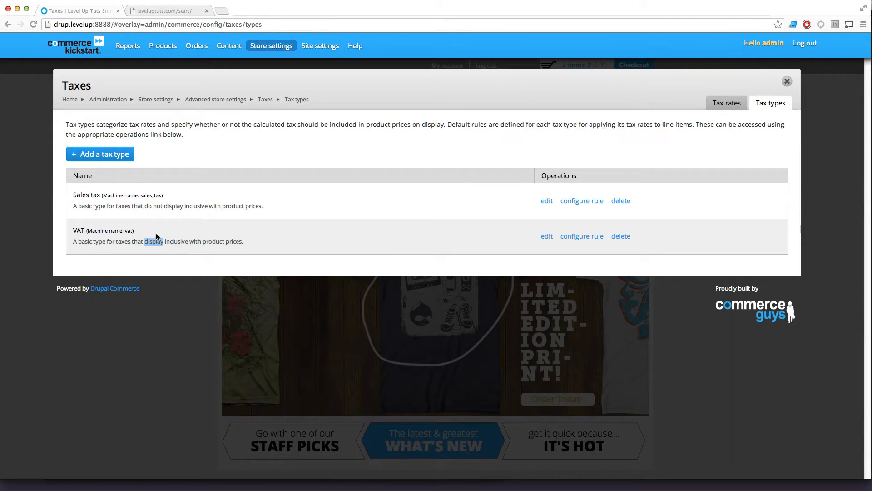
left_click(121, 238)
left_click_drag(71, 203, 325, 189)
left_click(298, 205)
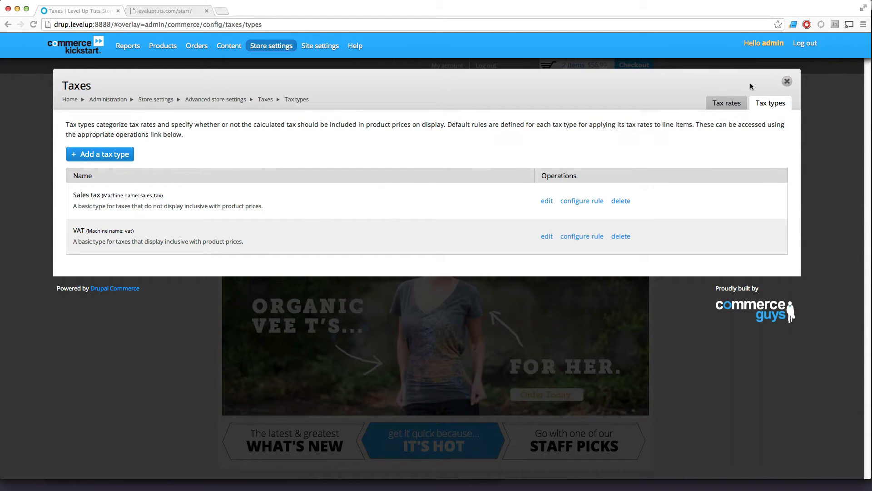
Start a new tax rate and give it the title "MI Tax".
left_click(725, 104)
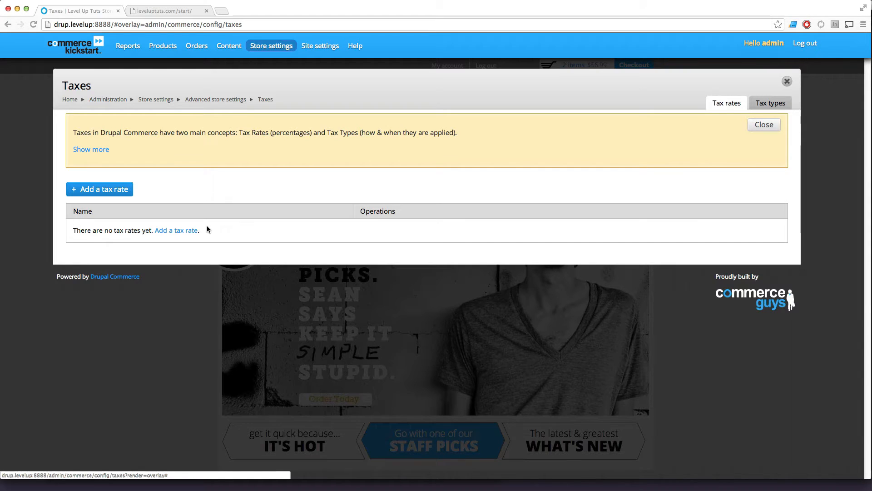
left_click(120, 196)
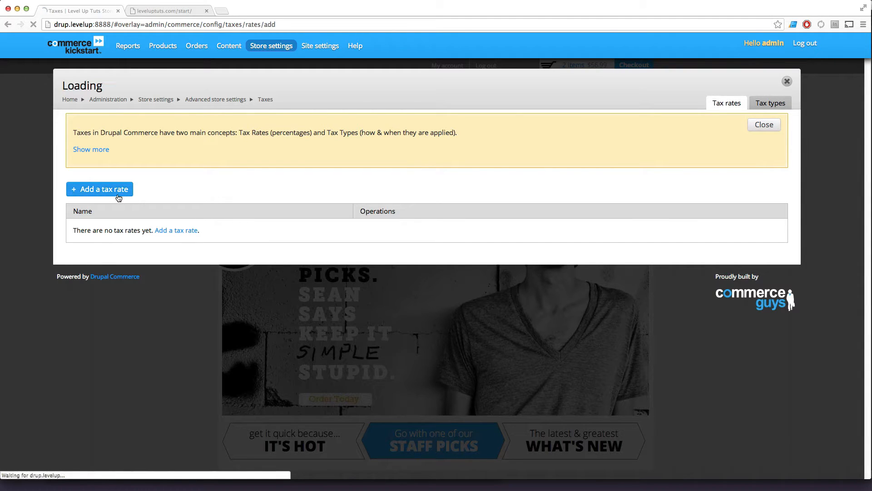
left_click(141, 130)
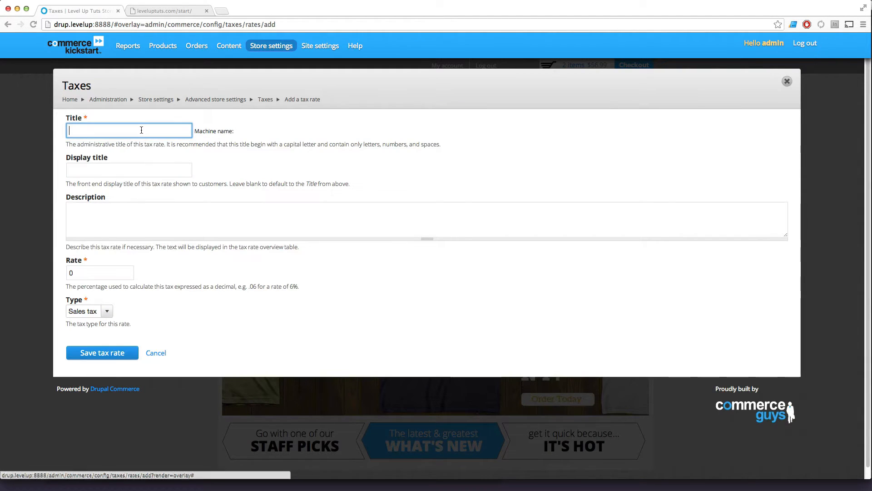
type("MI")
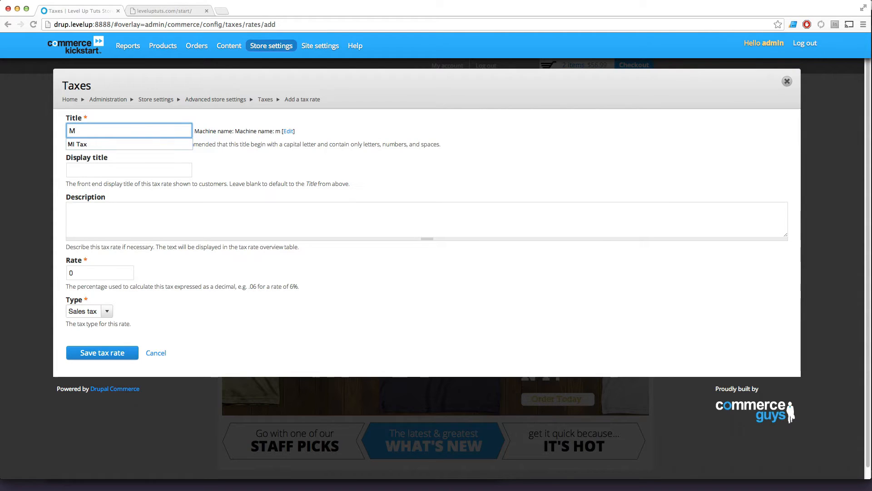
key("Down")
key("Return")
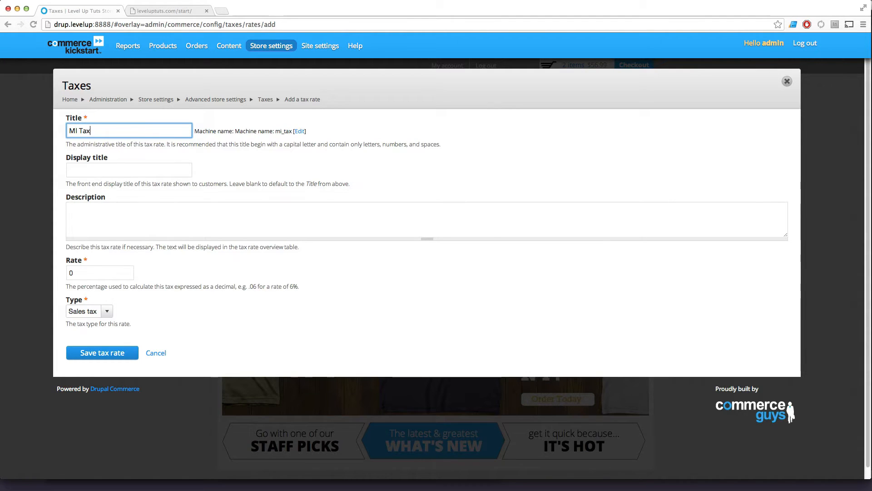
Set the tax rate's display title to "Sales Tax", leaving the description blank.
left_click(145, 171)
type("Sales")
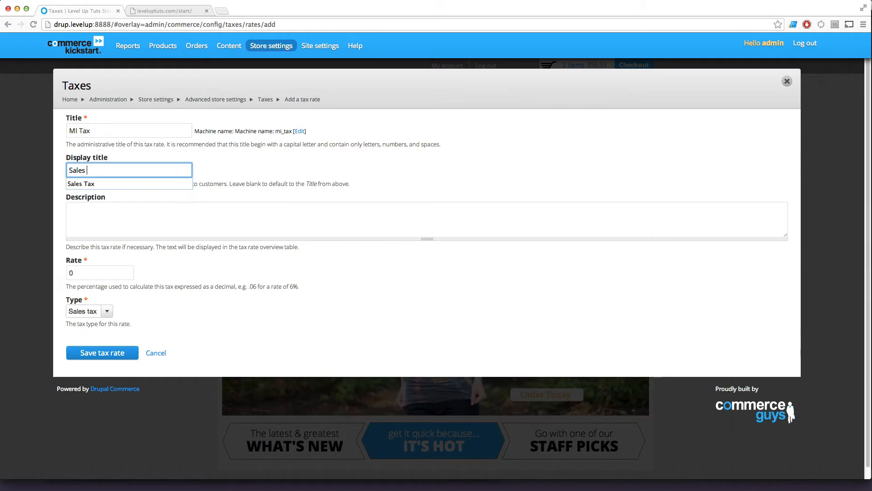
key("Down")
key("Return")
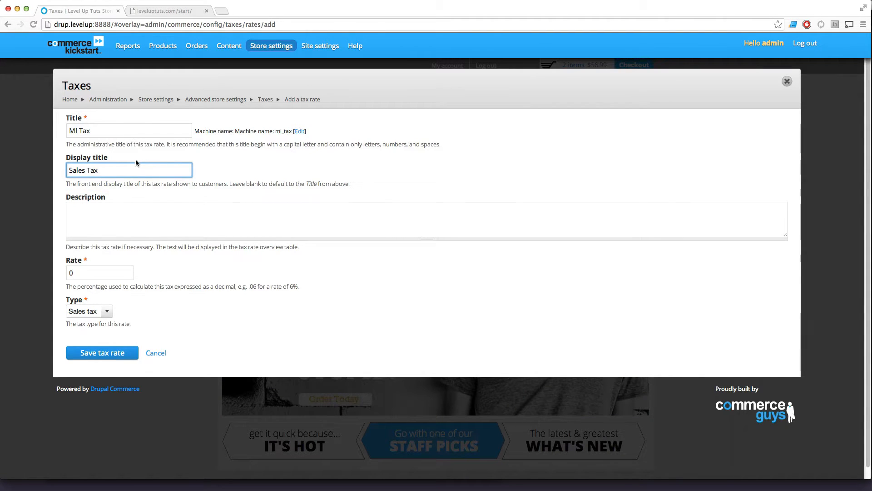
left_click(106, 167)
left_click(392, 219)
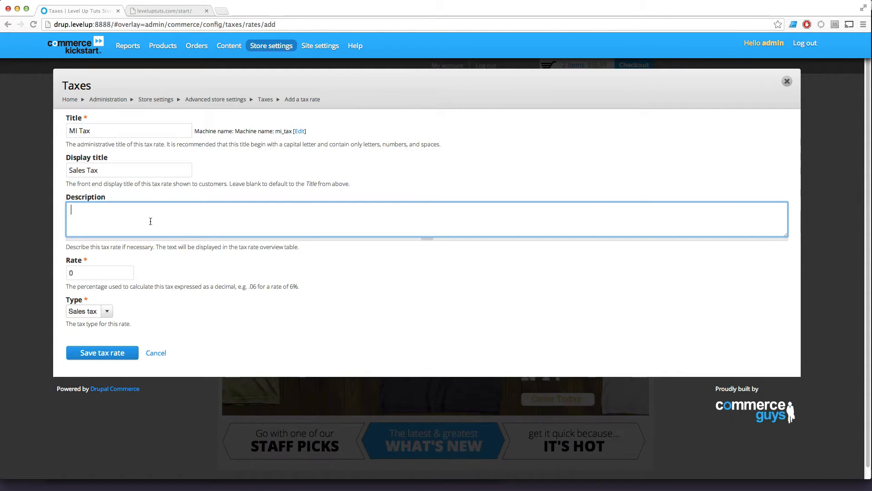
double_click(84, 131)
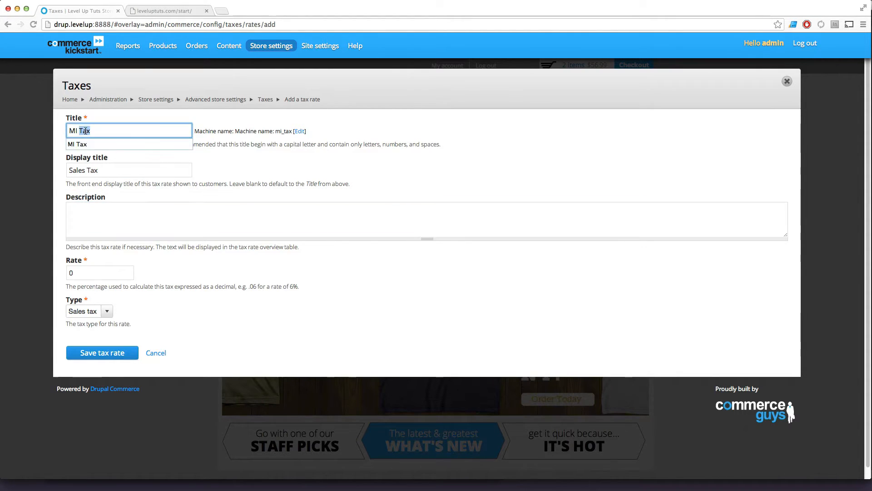
left_click(85, 168)
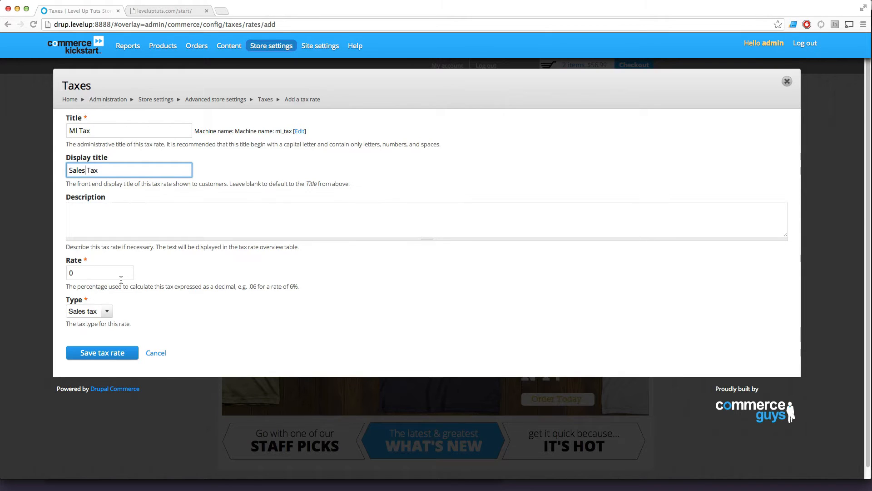
Set the rate to .06 with the Sales tax type and save the tax rate.
double_click(93, 272)
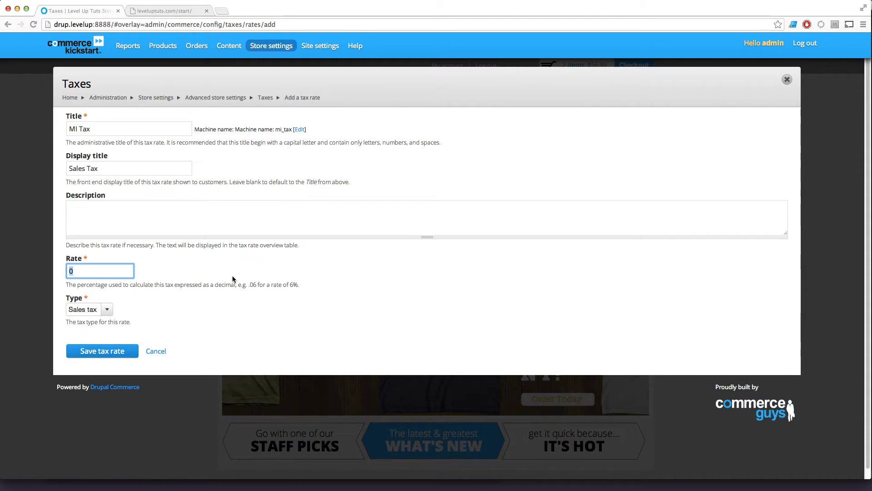
type(".0")
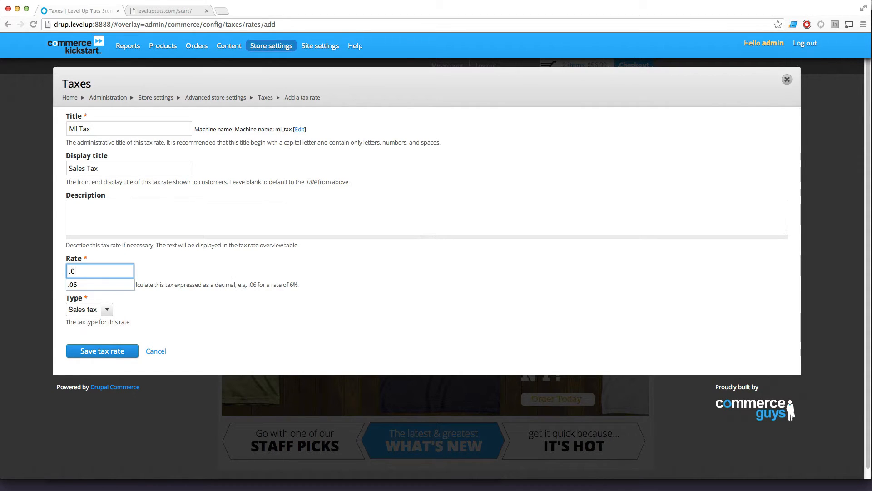
type("6")
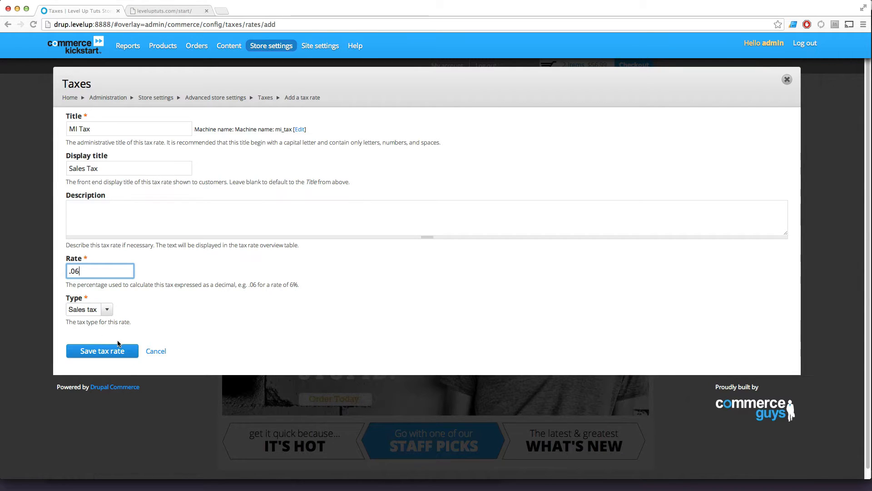
left_click(120, 355)
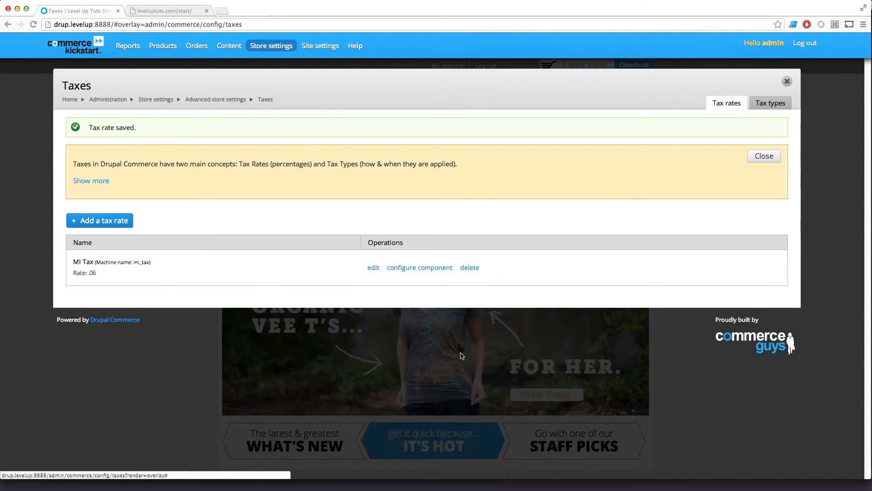
left_click_drag(207, 267, 90, 263)
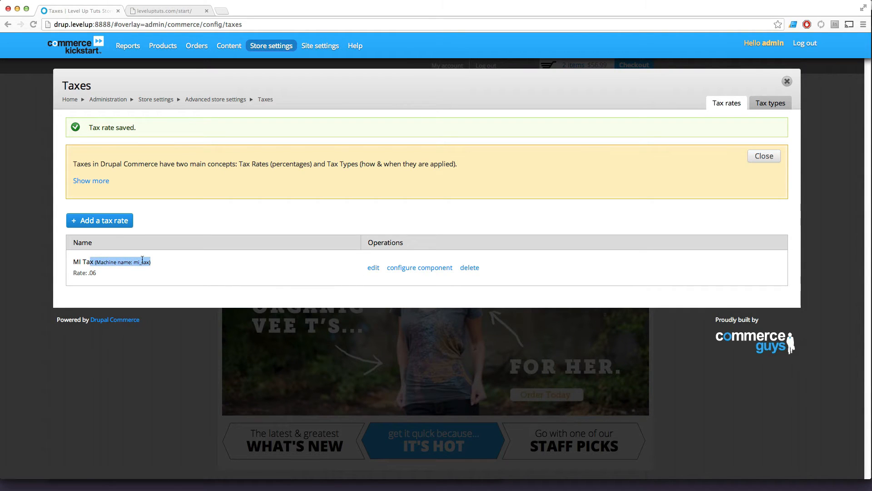
left_click(146, 259)
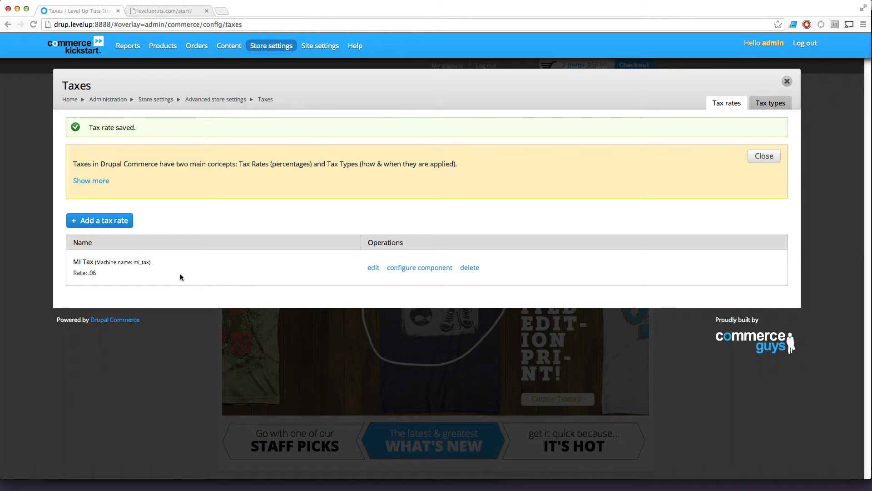
Open the MI Tax rate's component configuration and review its conditions and actions.
left_click(400, 269)
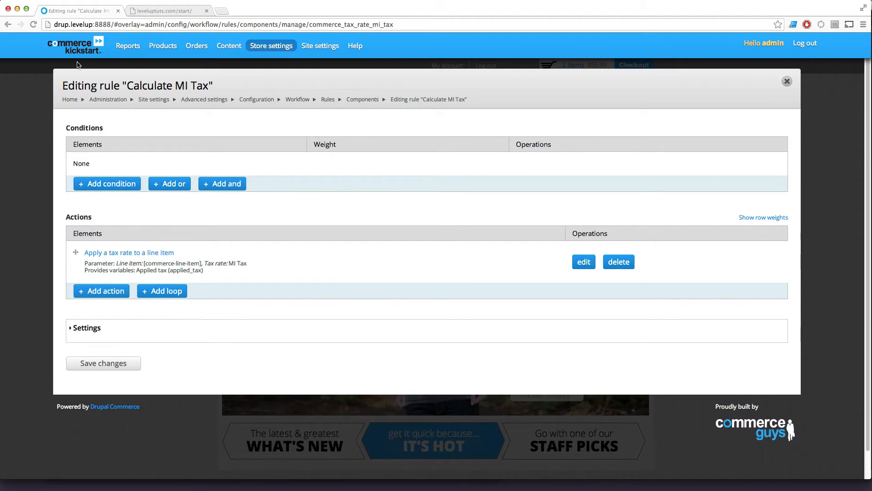
double_click(84, 129)
double_click(76, 213)
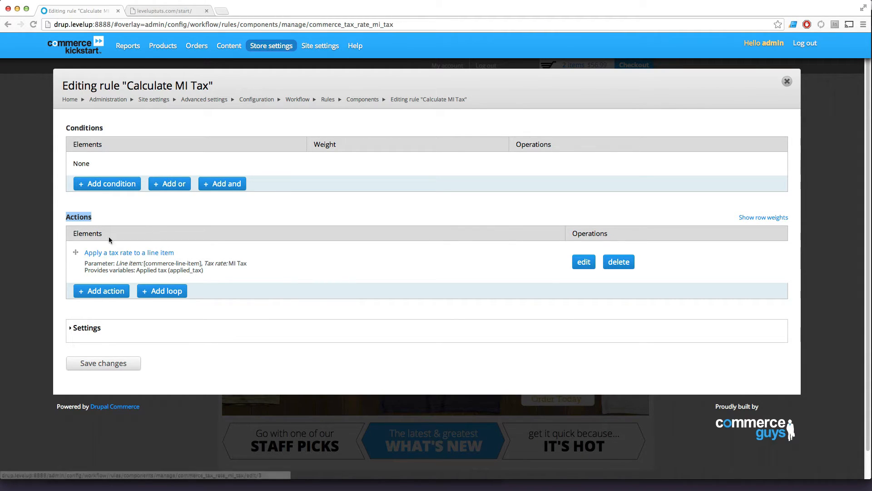
left_click_drag(129, 226, 69, 218)
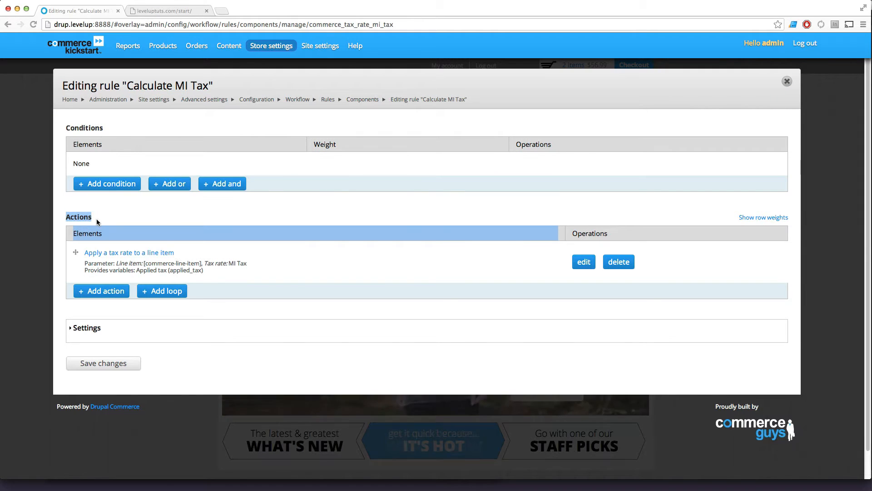
left_click(108, 205)
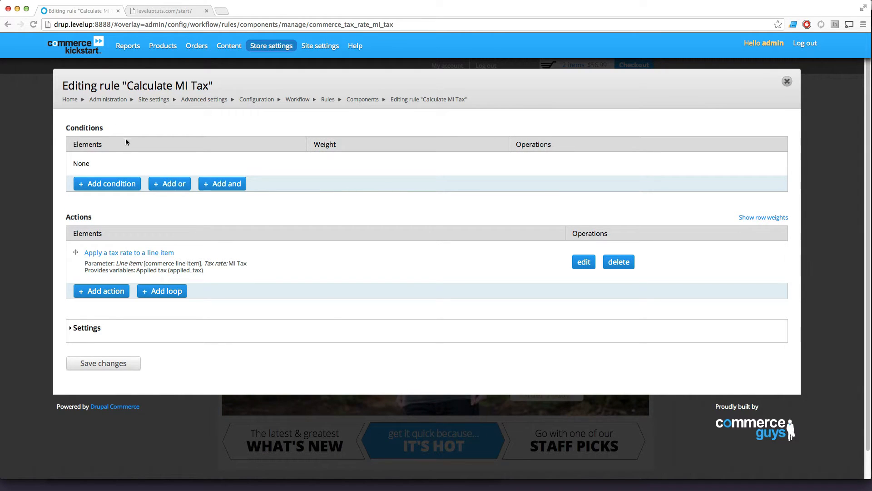
Add an "Order address component comparison" condition to the Calculate MI Tax rule and continue to its settings.
left_click(121, 183)
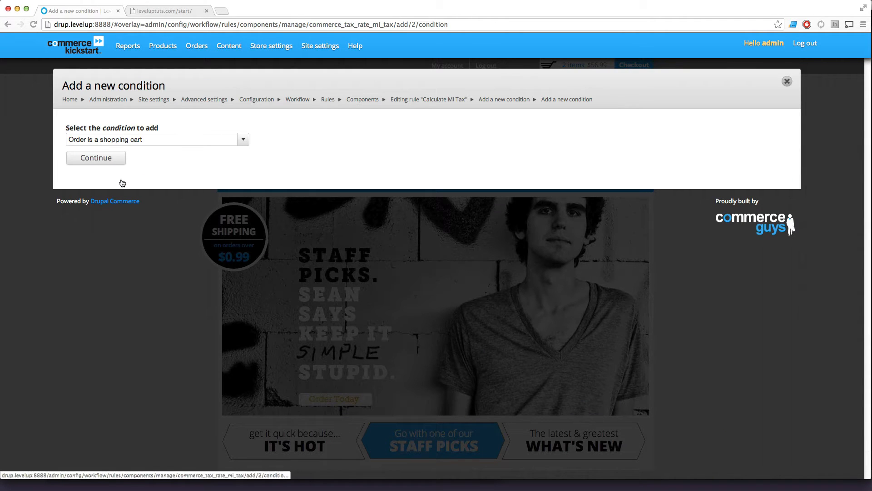
left_click(237, 141)
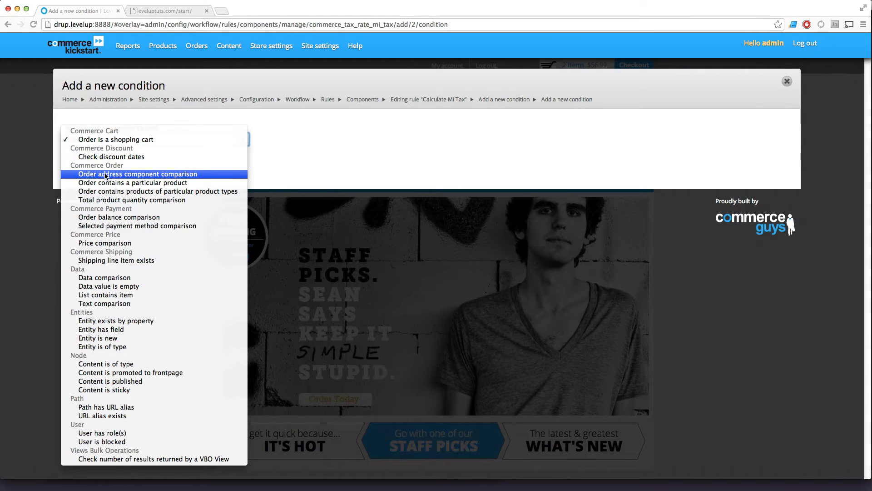
left_click(105, 176)
left_click(114, 157)
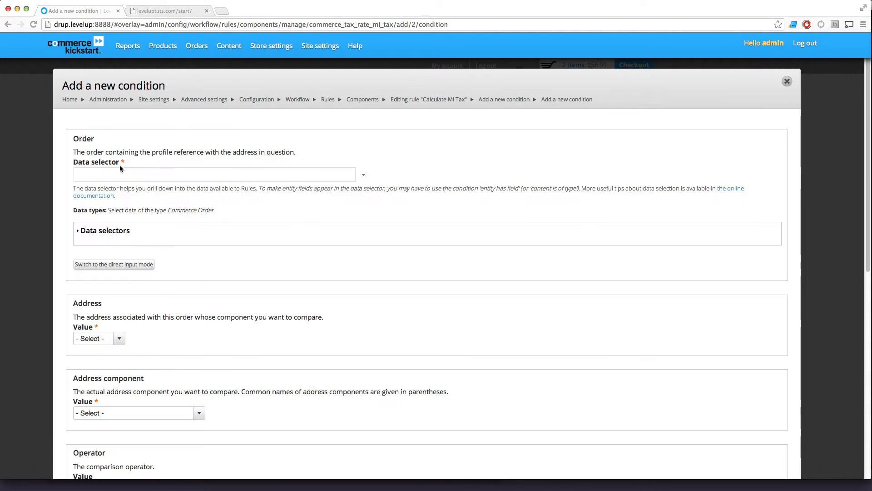
Review the available order data selectors and their descriptions for the new condition.
left_click(119, 173)
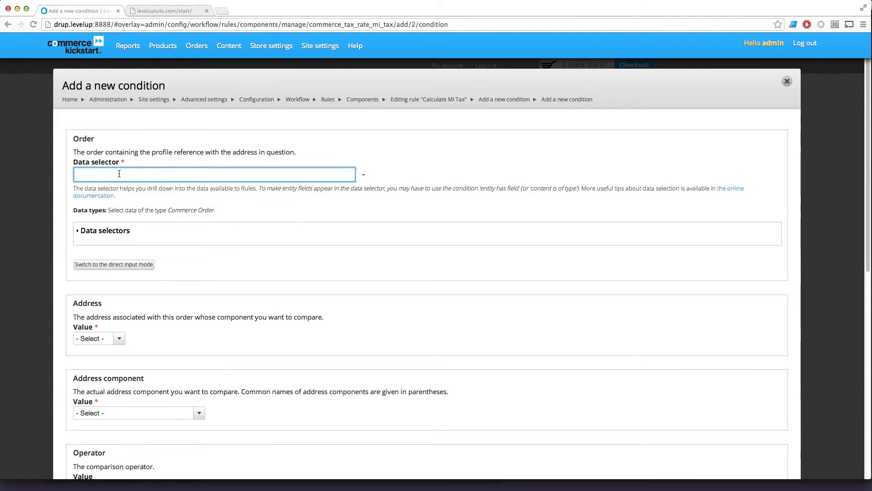
left_click(398, 175)
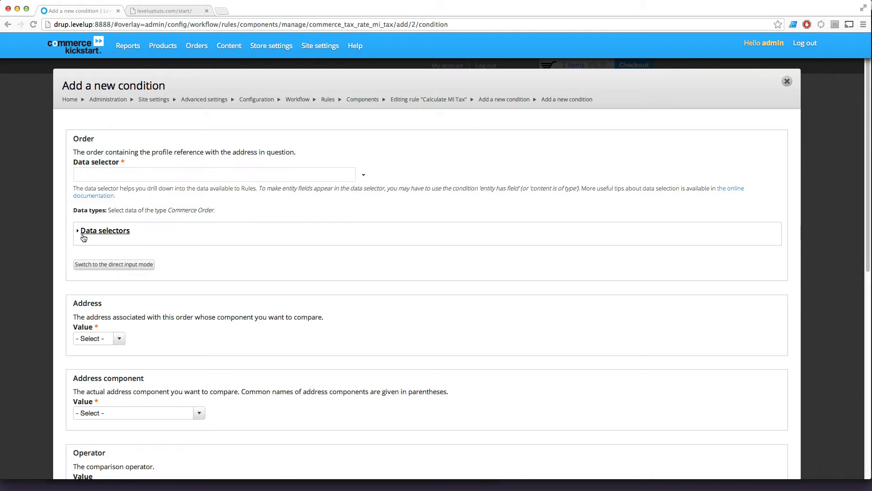
left_click(87, 231)
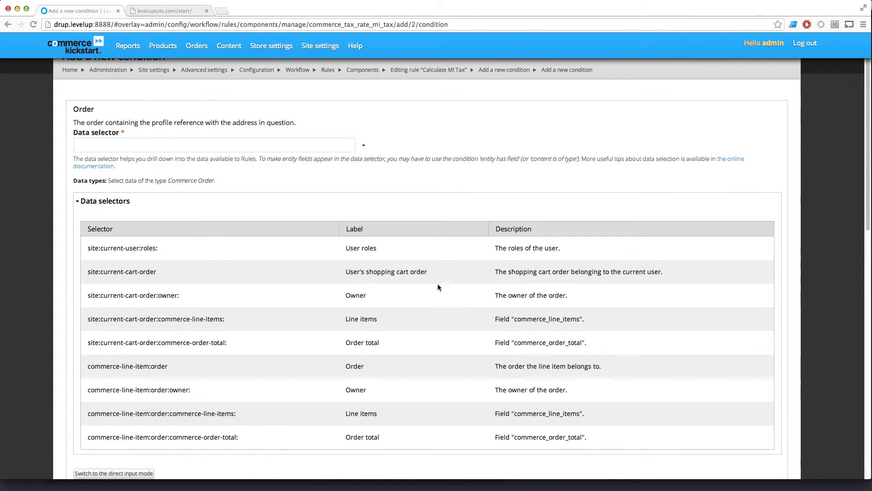
left_click_drag(535, 229, 491, 230)
left_click_drag(503, 249, 566, 255)
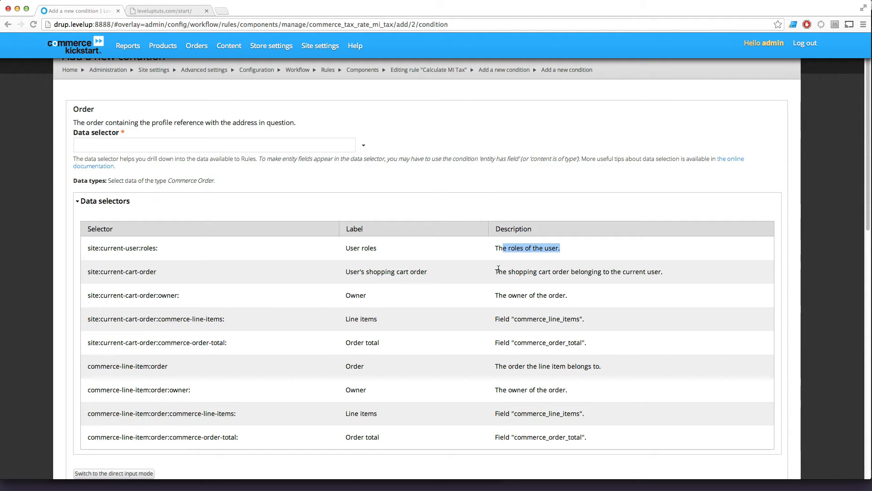
left_click_drag(499, 272, 632, 272)
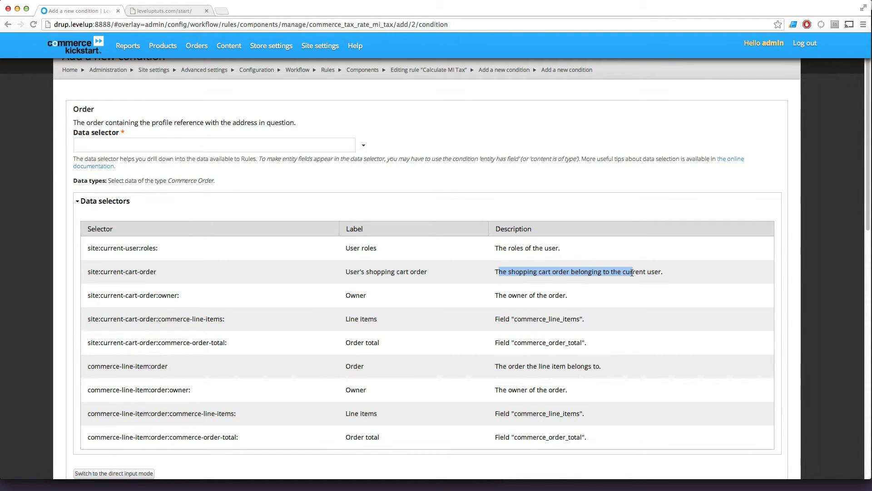
left_click(512, 281)
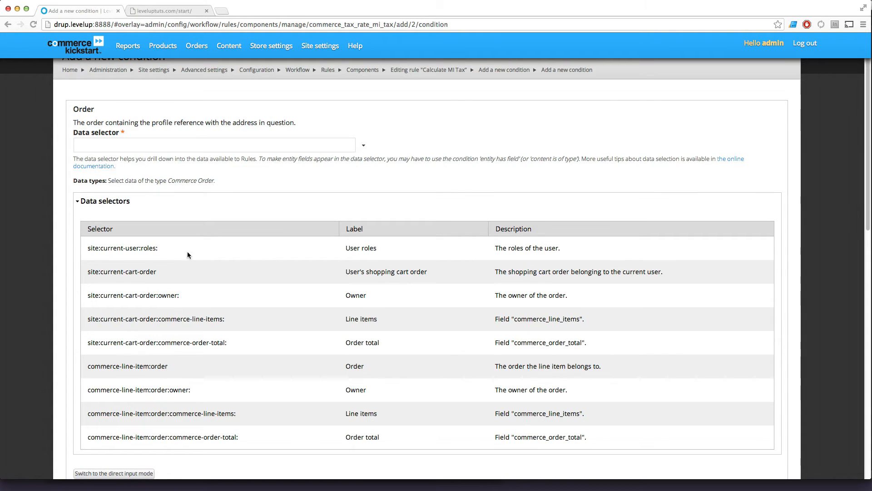
Set the condition's Order data selector to site:current-cart-order, copied from the list of data selectors.
left_click_drag(171, 277, 82, 271)
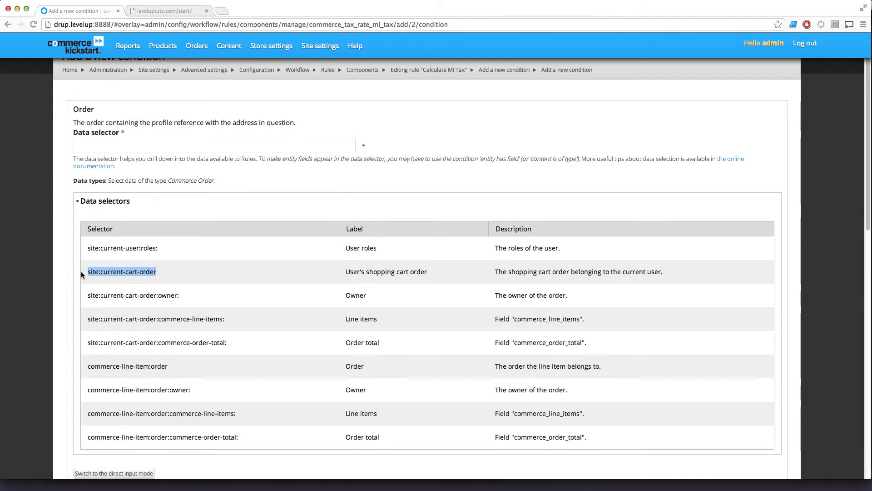
left_click(85, 204)
left_click_drag(73, 158, 93, 159)
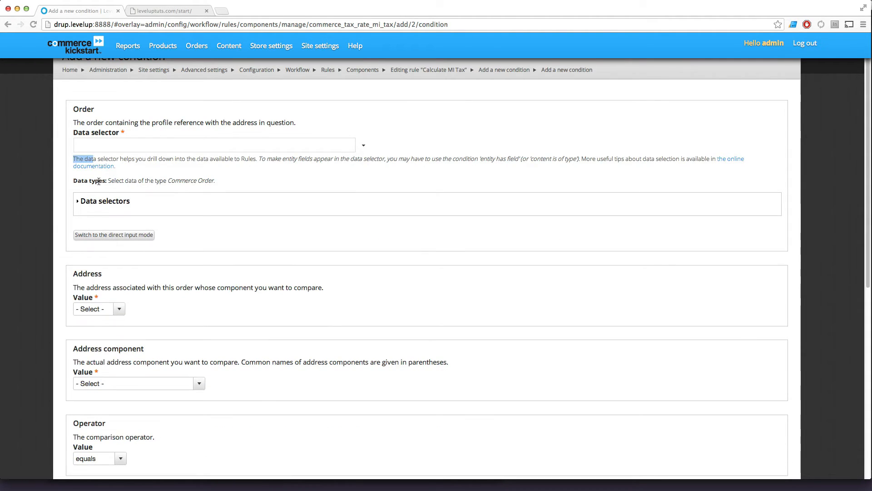
left_click(102, 201)
left_click_drag(168, 268, 90, 268)
key("super+c")
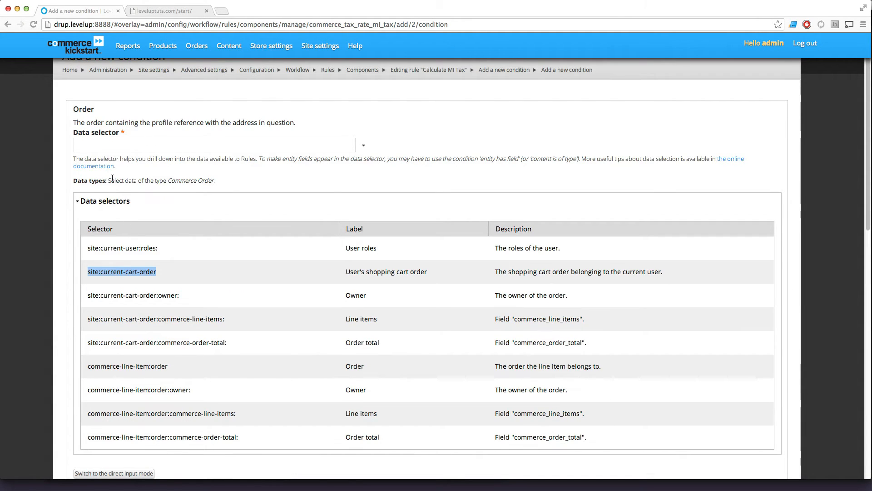
left_click(79, 205)
left_click(87, 150)
key("super+v")
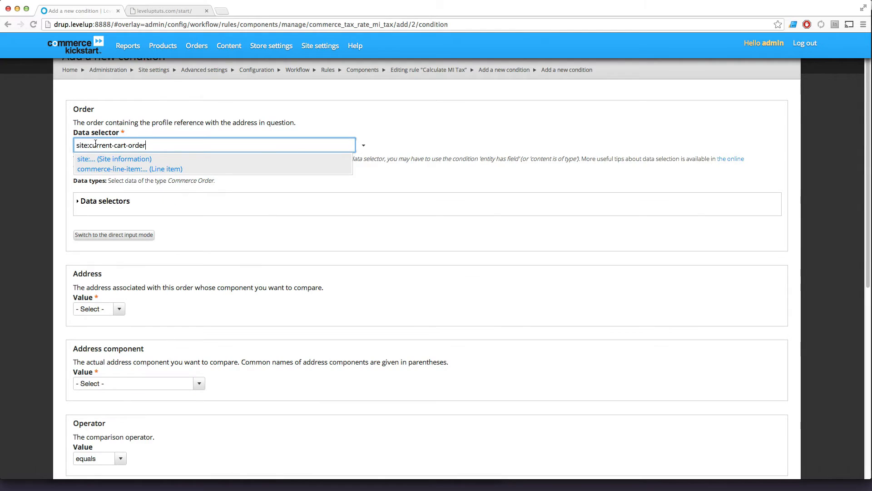
left_click(225, 199)
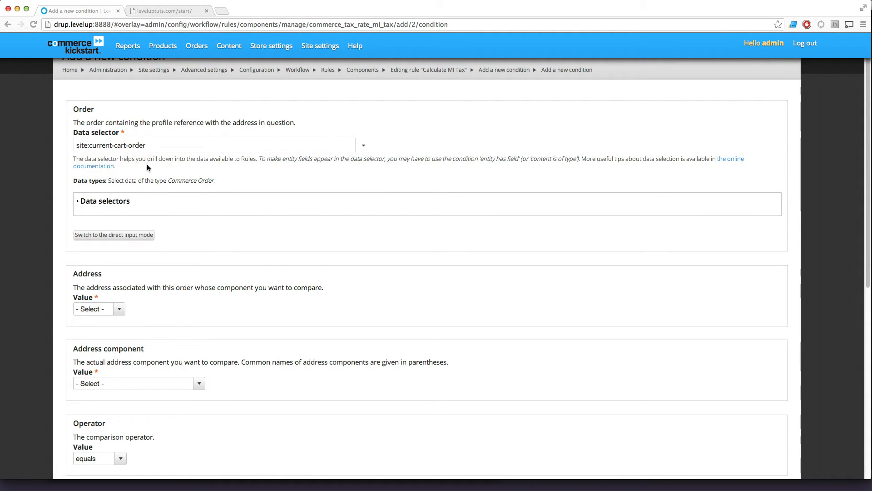
Choose the Address under Shipping information as the order address to compare.
scroll(157, 242, "down", 3)
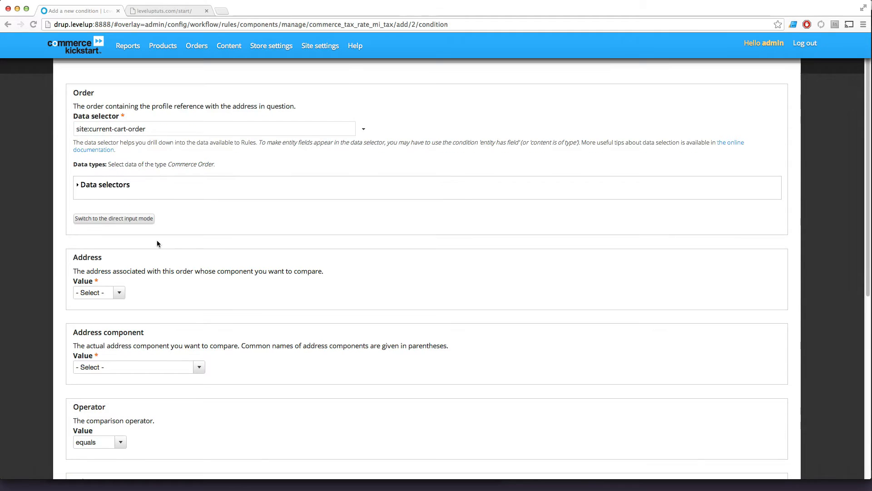
left_click_drag(82, 192, 113, 207)
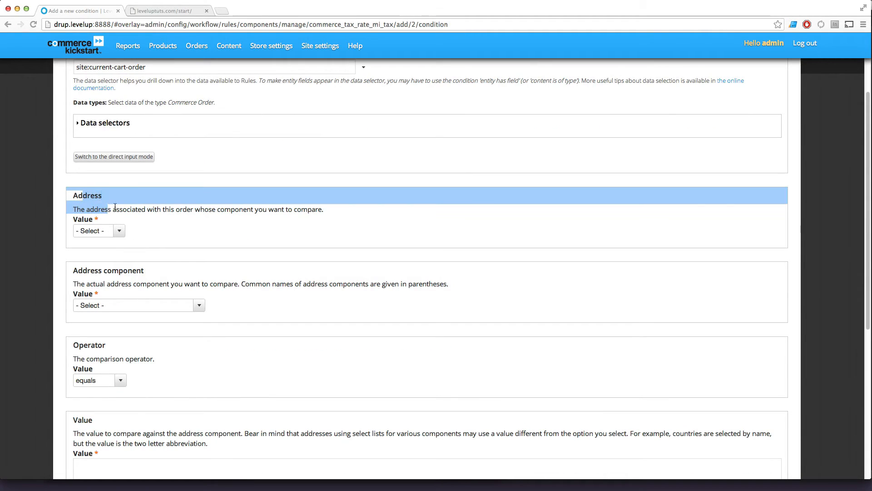
left_click(142, 212)
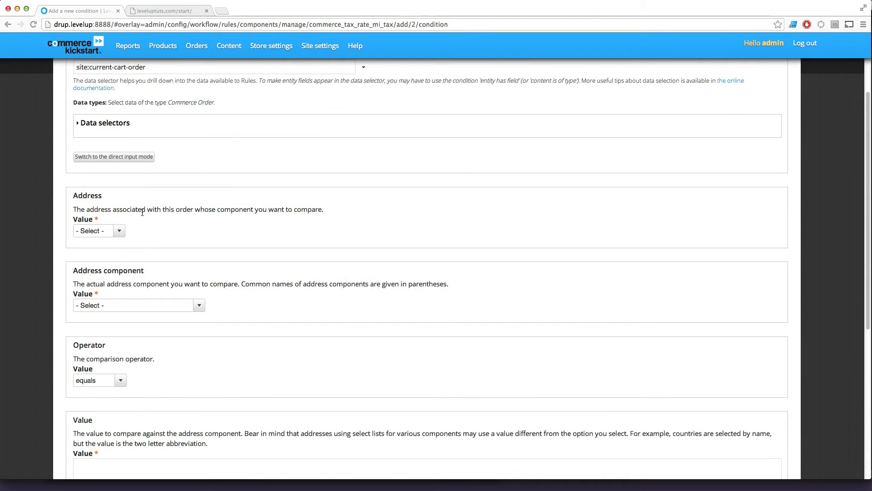
left_click(121, 232)
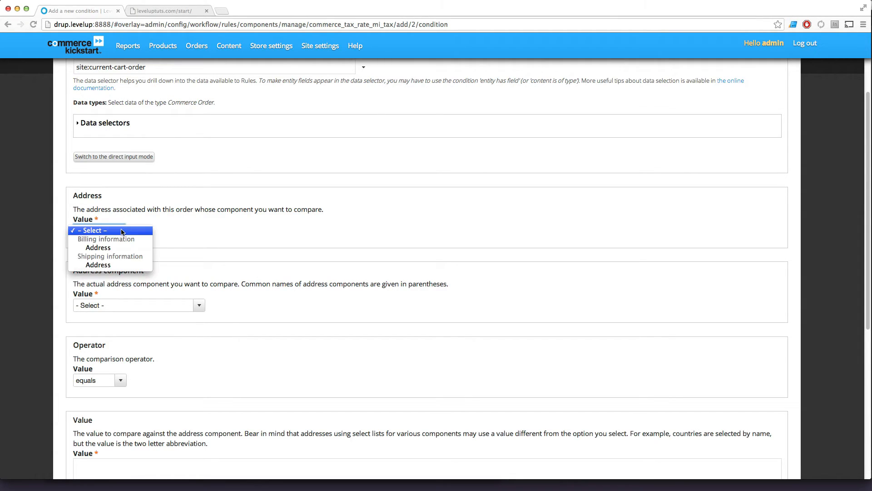
left_click(109, 265)
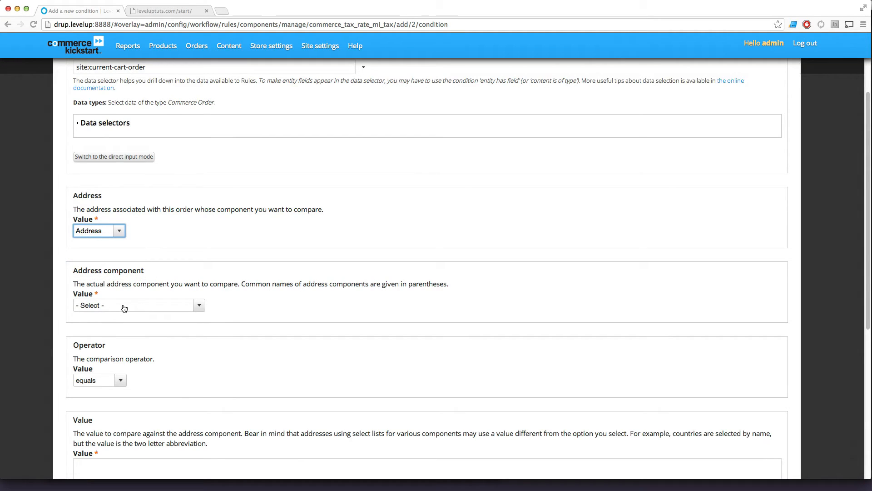
Select Administrative area (State / Province) as the address component and keep the operator at equals.
scroll(413, 244, "down", 1)
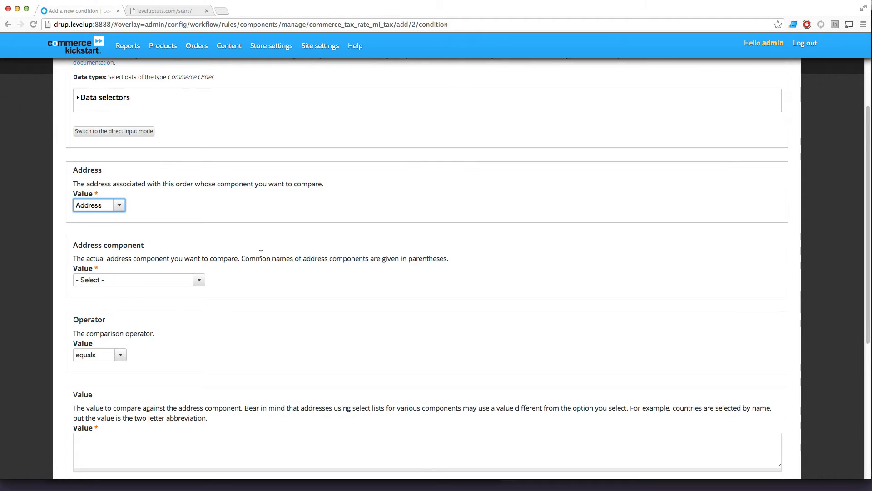
scroll(251, 261, "down", 4)
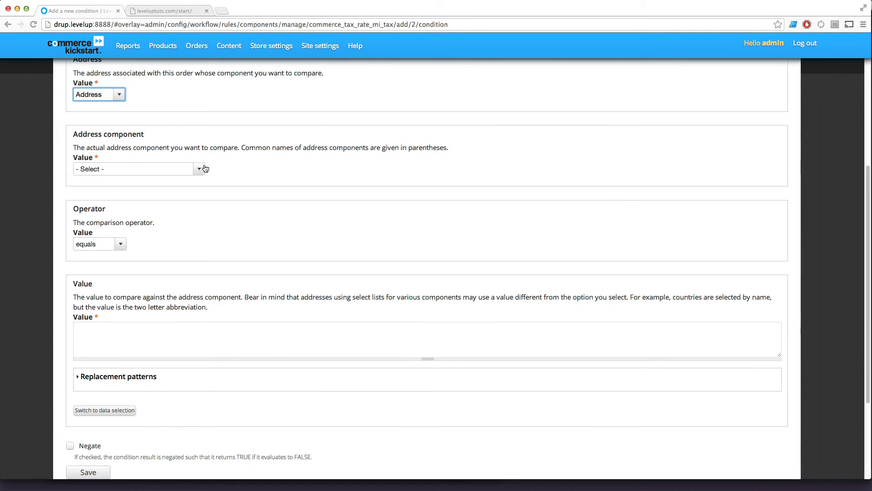
left_click(199, 170)
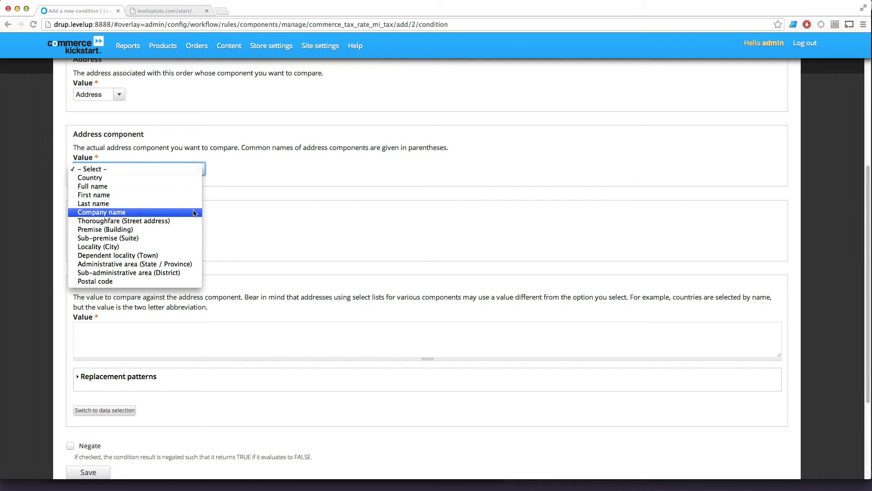
left_click(180, 264)
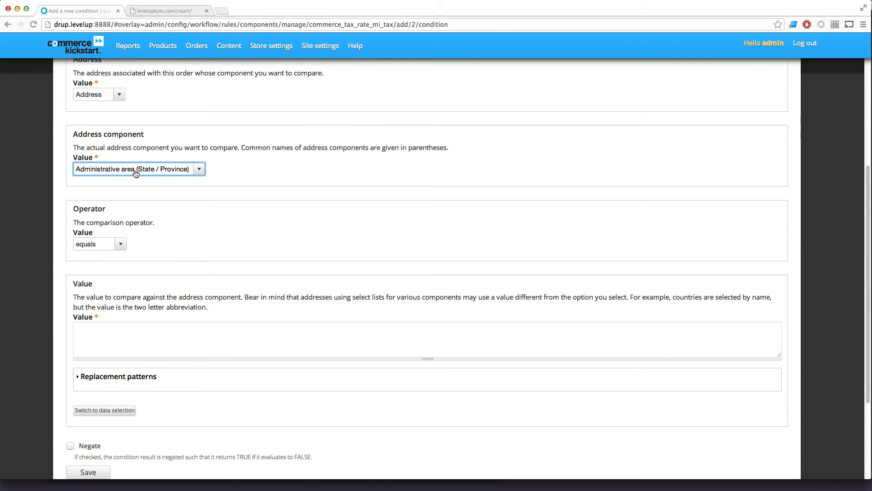
left_click(81, 251)
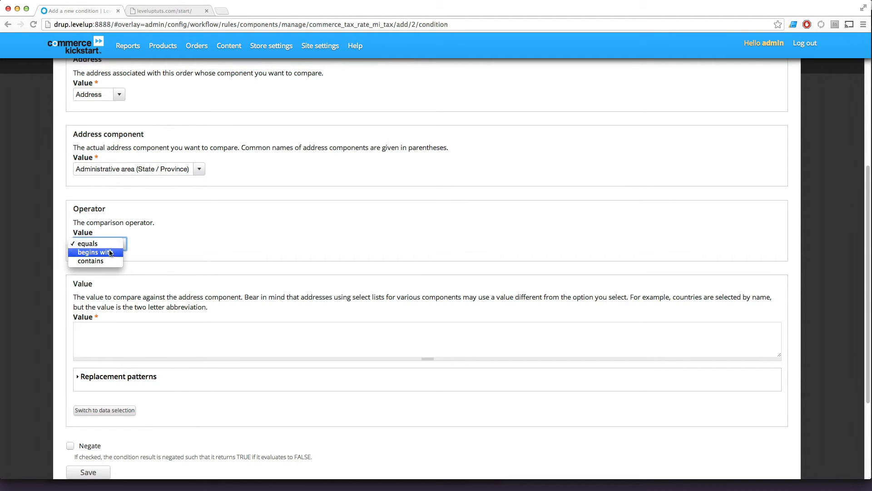
left_click(104, 244)
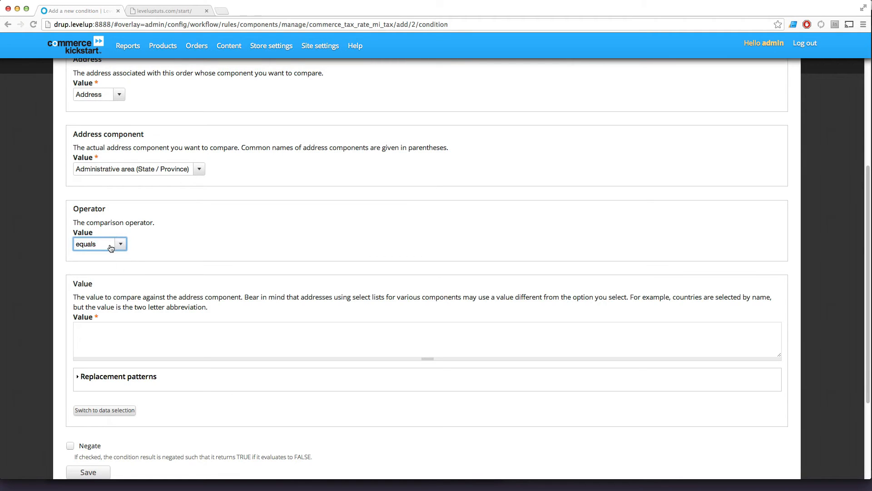
Enter MI as the value to compare against the address component.
left_click(104, 342)
scroll(136, 336, "down", 3)
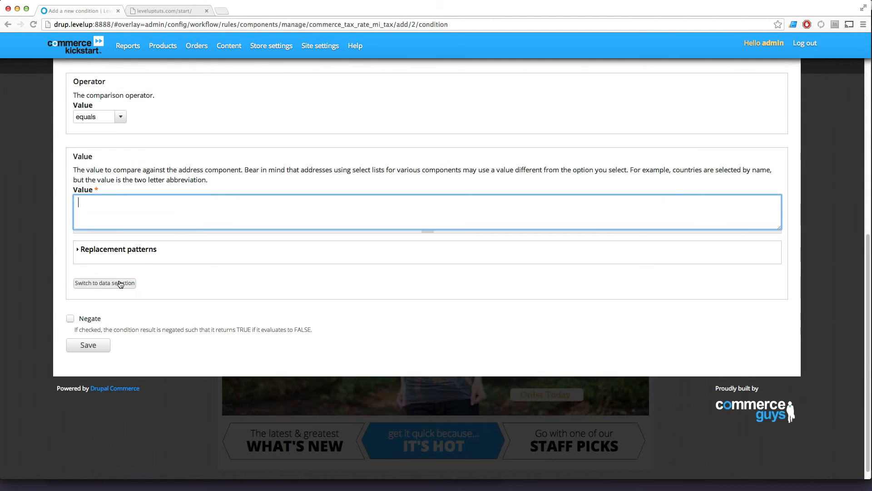
type("MI")
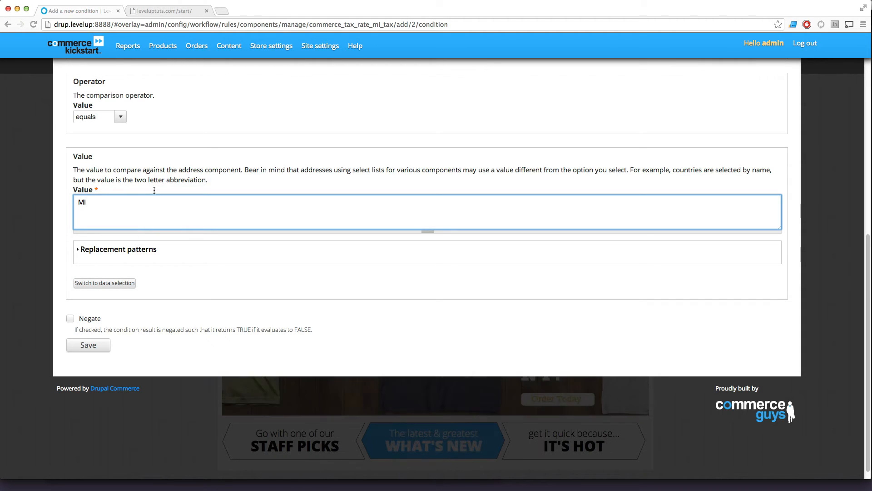
Read the comparison value's help text and look through the available replacement patterns.
left_click_drag(120, 170, 314, 180)
left_click(313, 180)
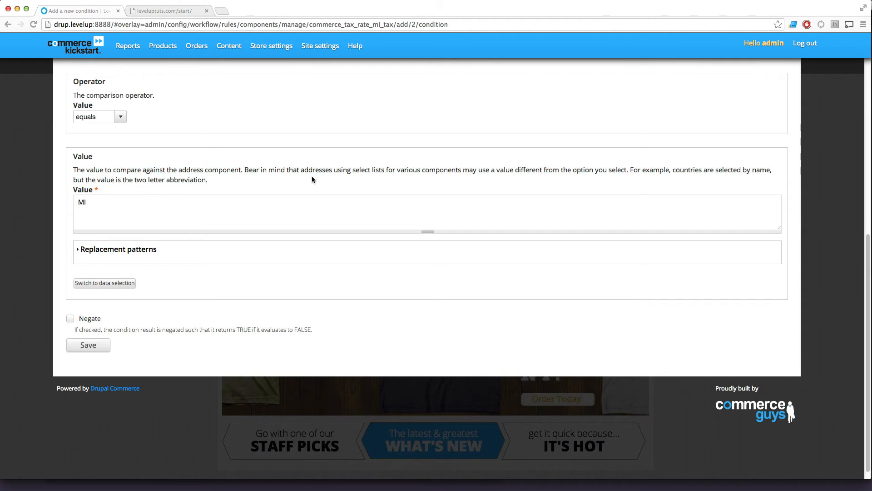
triple_click(400, 175)
left_click(525, 182)
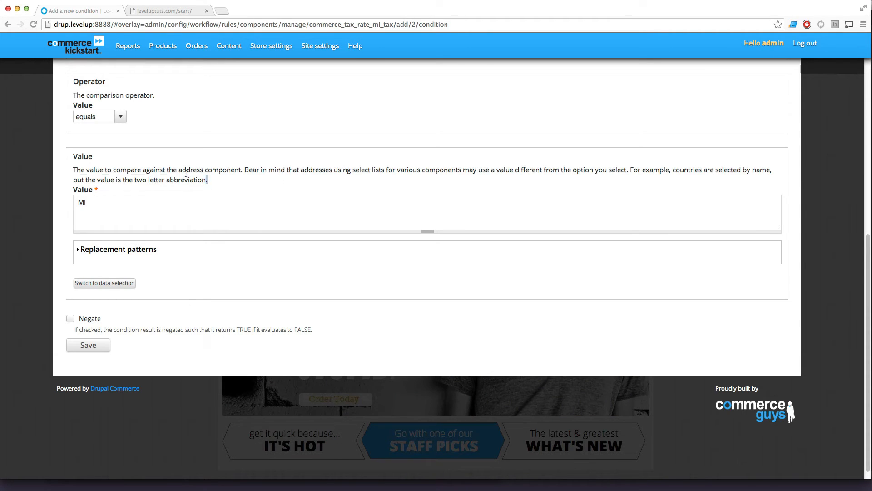
left_click_drag(209, 181, 135, 168)
left_click(164, 200)
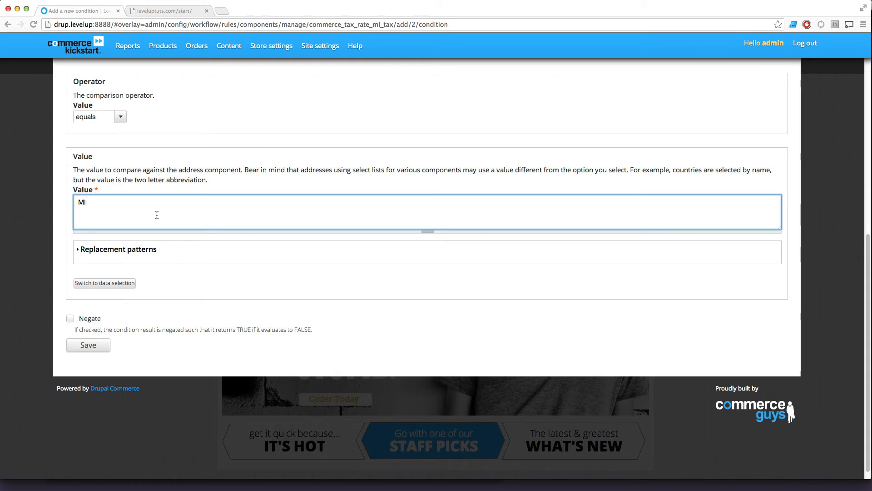
left_click(132, 250)
scroll(132, 248, "down", 5)
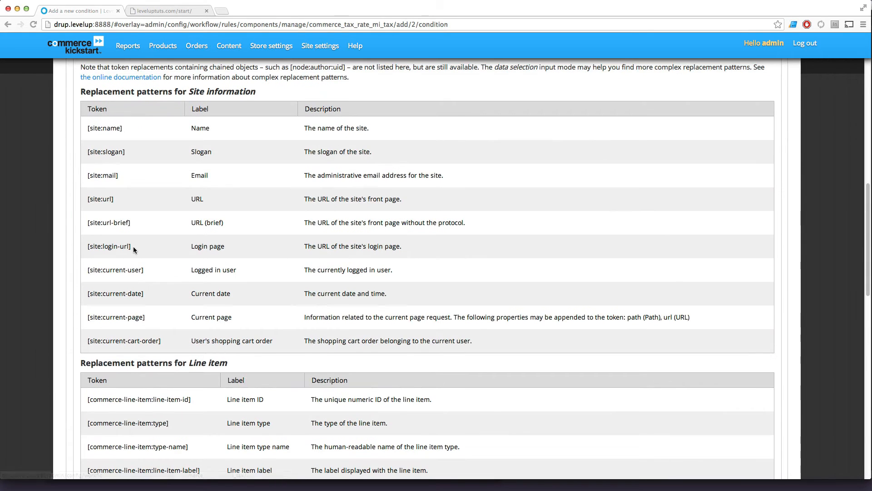
scroll(97, 248, "up", 3)
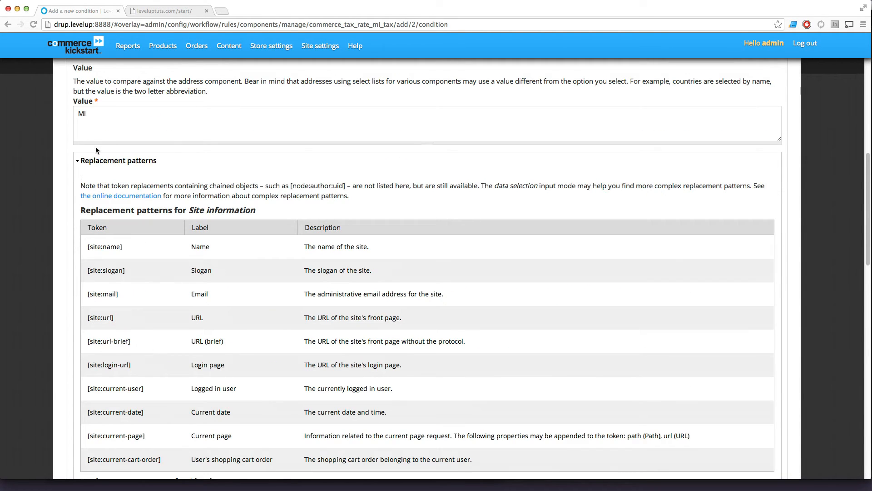
left_click(104, 159)
left_click(187, 200)
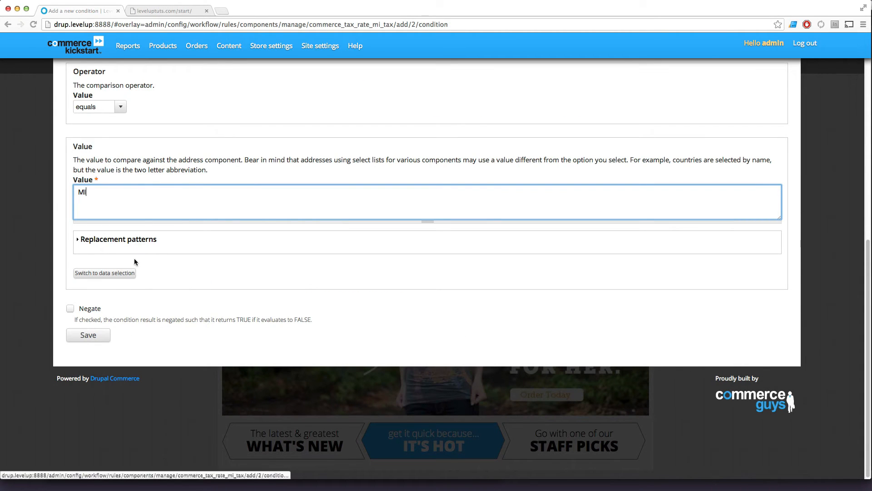
Save the address condition and the changes to the Calculate MI Tax rule.
left_click(83, 337)
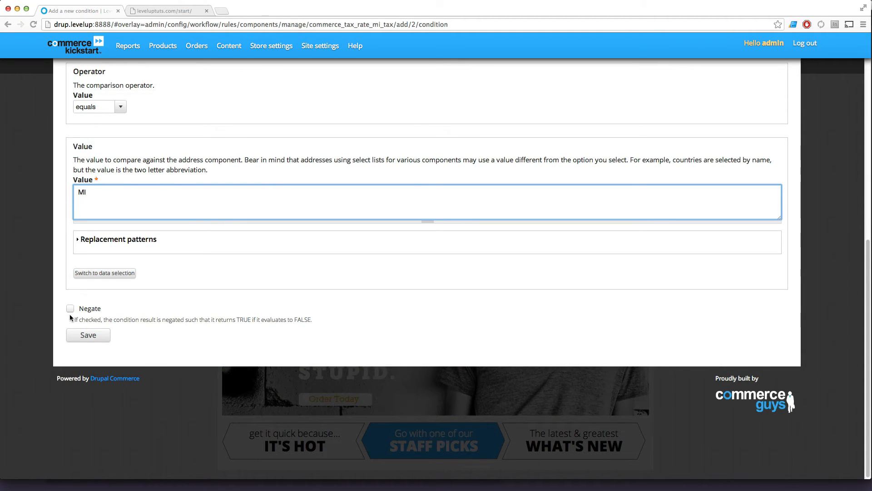
left_click(93, 338)
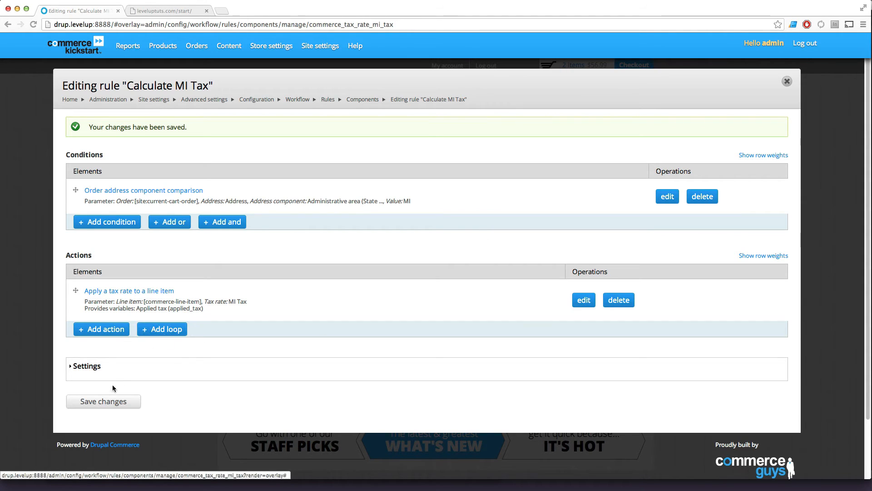
left_click(108, 402)
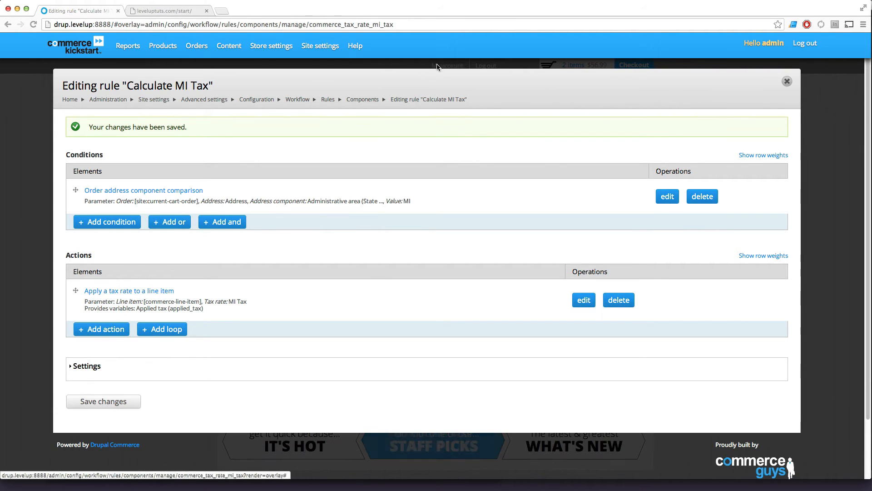
Close the rule editor and open the store's shopping cart.
left_click(787, 80)
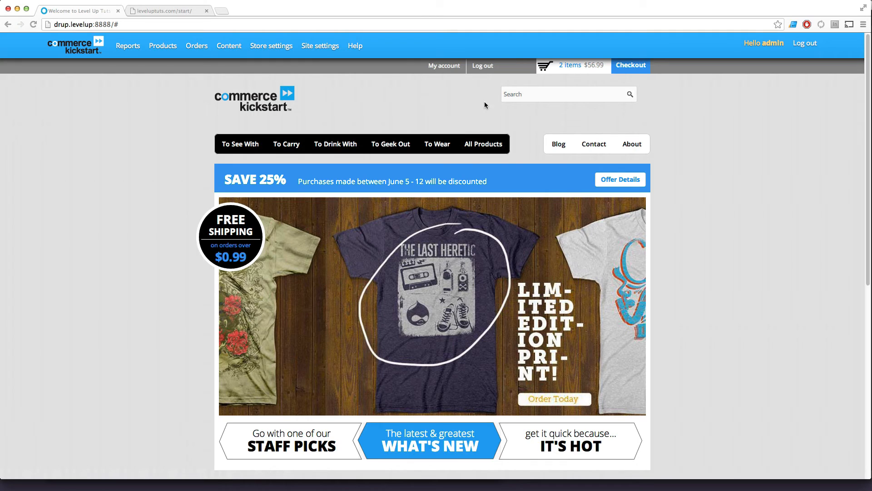
left_click(618, 68)
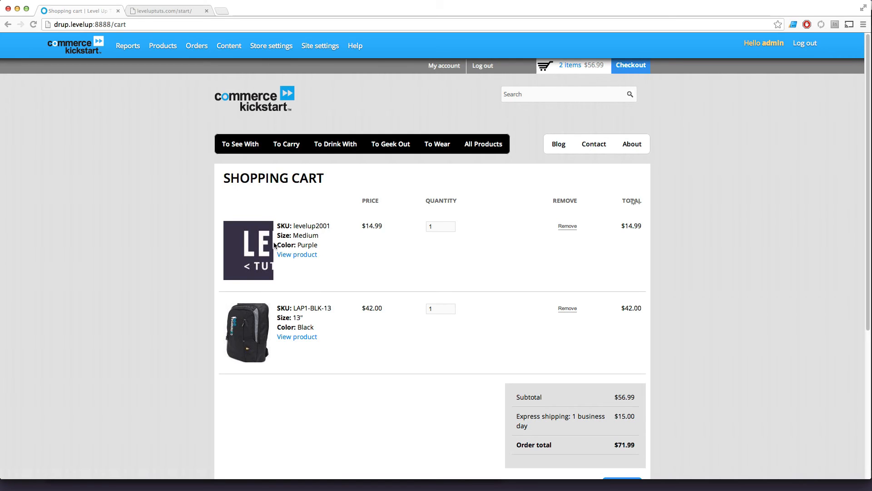
View the Level Up Tee's product page from the shopping cart and return to the cart.
left_click_drag(294, 226, 317, 254)
left_click(317, 255)
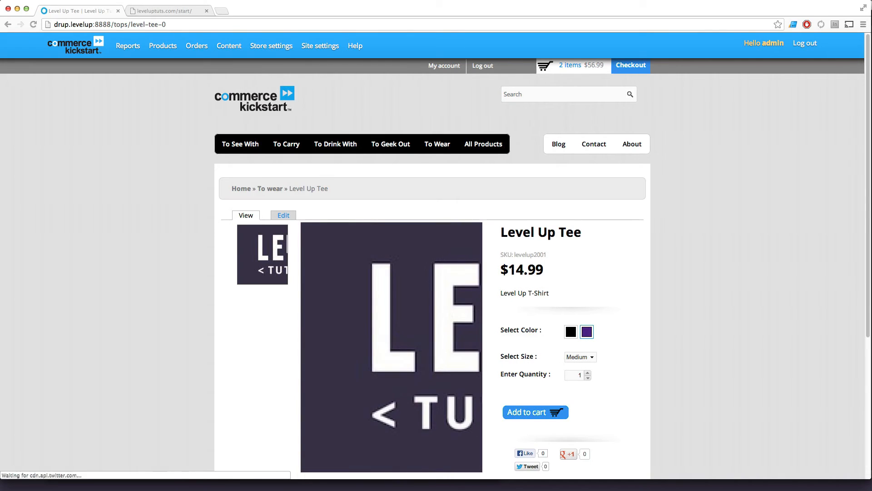
left_click(8, 24)
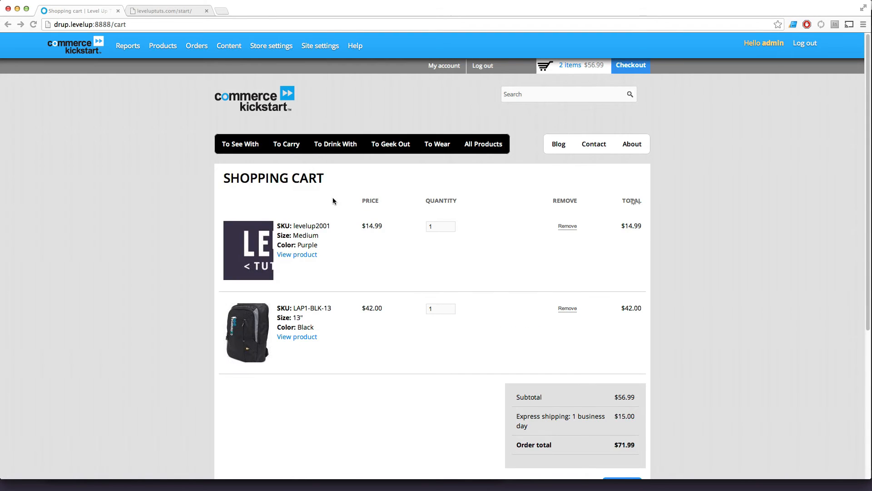
Check the subtotal and shipping lines of the cart's order summary, and proceed to checkout.
scroll(333, 198, "down", 6)
scroll(432, 291, "up", 3)
scroll(446, 296, "down", 2)
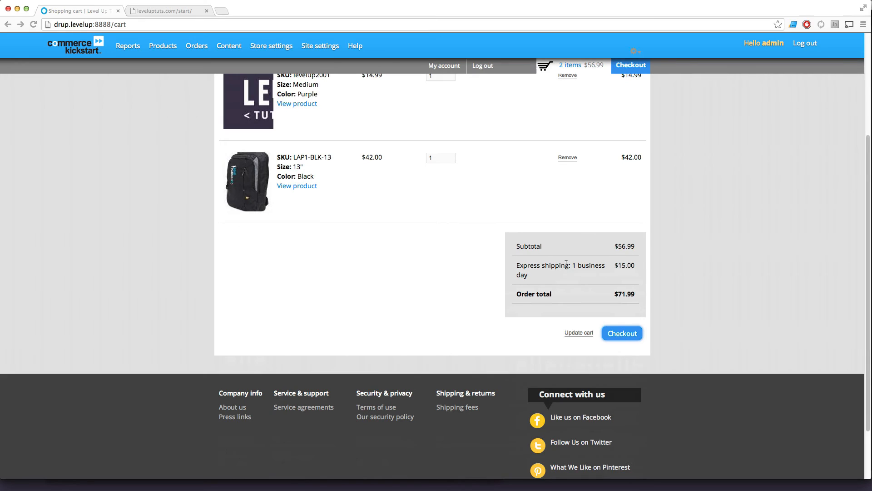
double_click(535, 244)
double_click(533, 264)
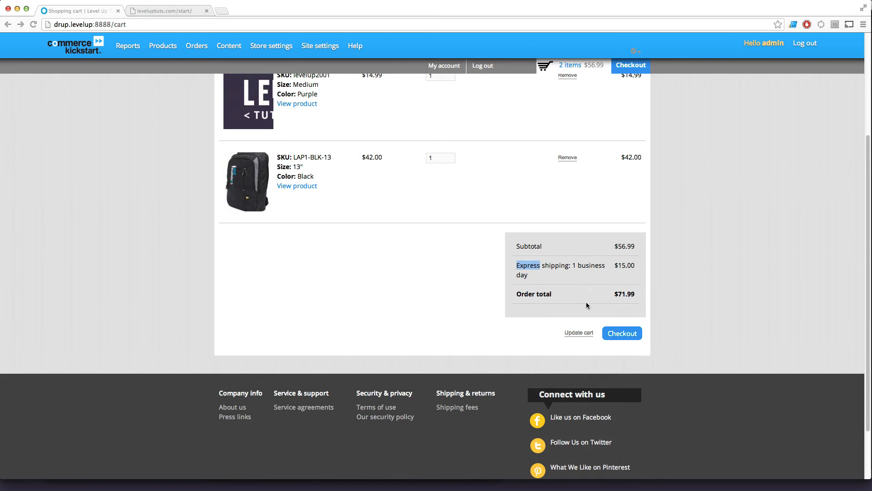
left_click(611, 339)
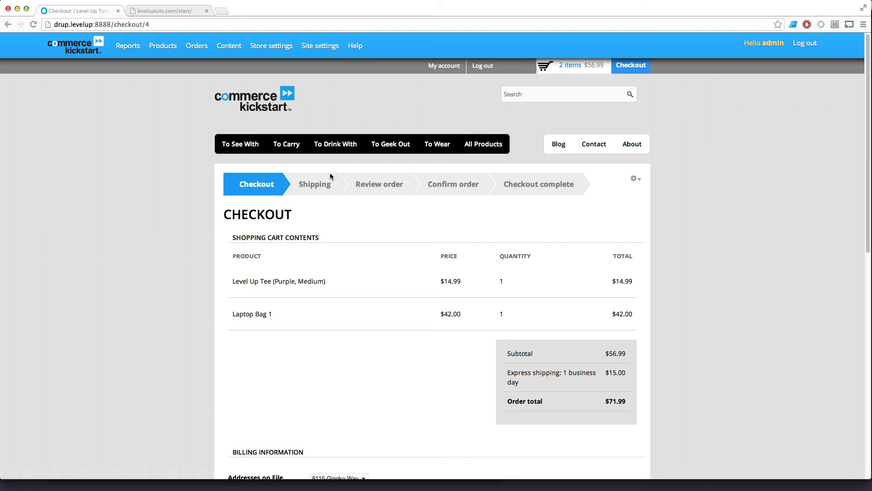
Enter the customer's full name and street address in the billing information.
scroll(445, 204, "down", 4)
scroll(445, 204, "down", 1)
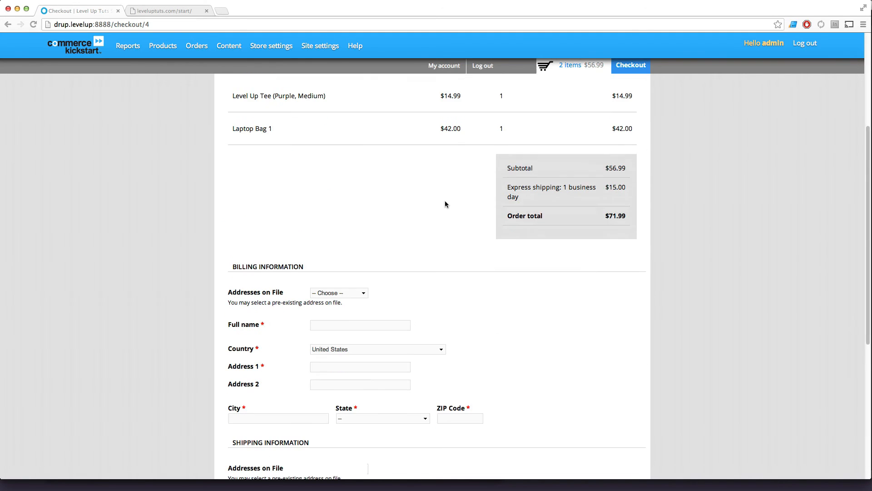
left_click(328, 328)
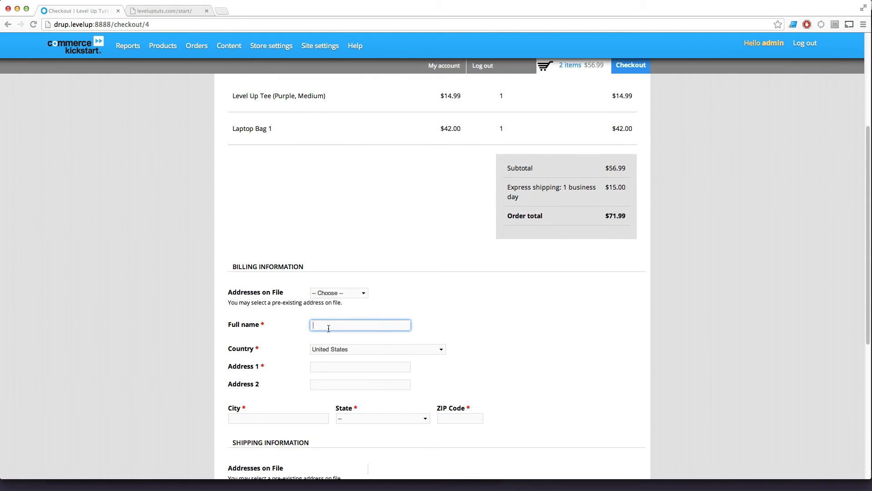
type("S")
key("Down")
key("Return")
left_click(346, 366)
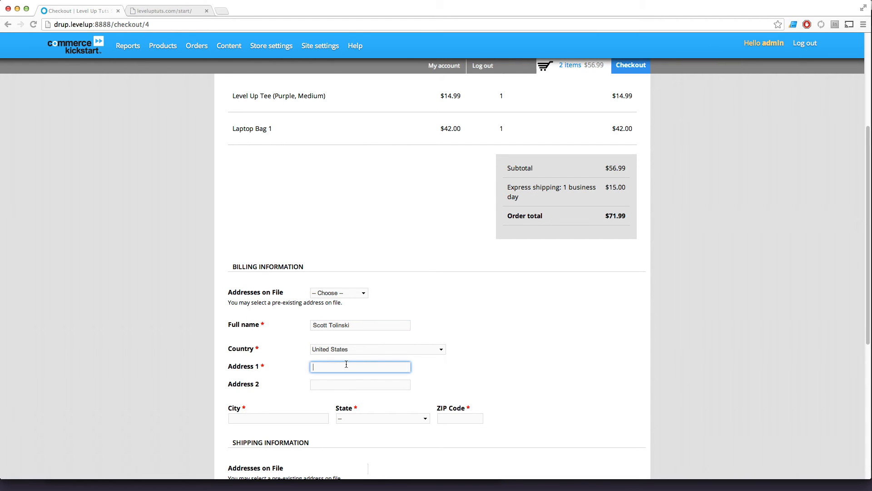
type("12")
type("23 ")
type("Aain St")
Fill in the billing city and set the billing state to Michigan.
scroll(291, 456, "up", 1)
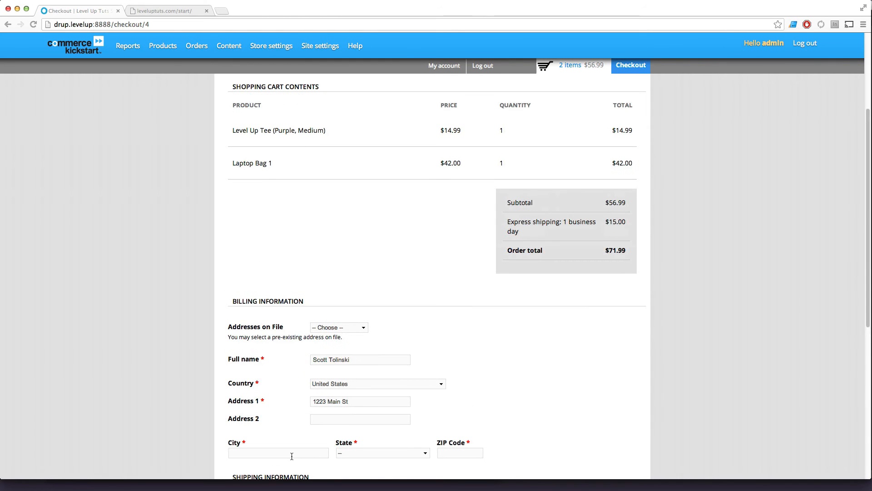
left_click(292, 456)
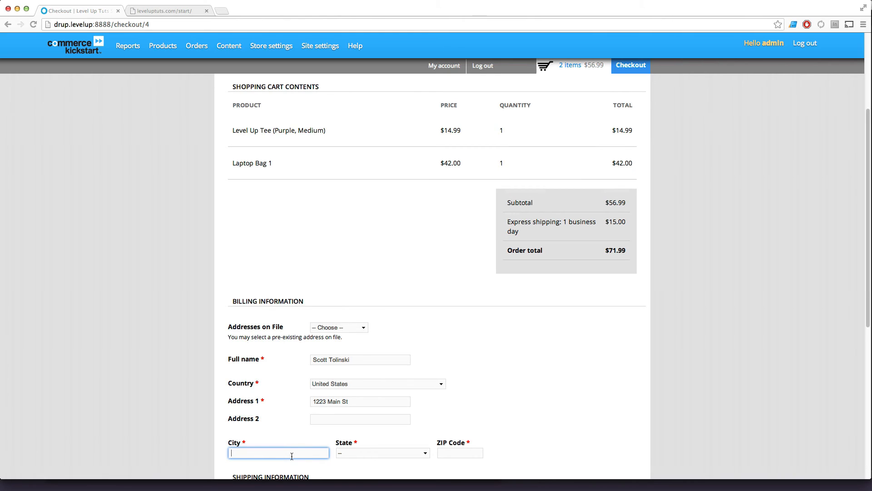
type("Ann Arbor")
left_click(358, 453)
type("mi")
key("Return")
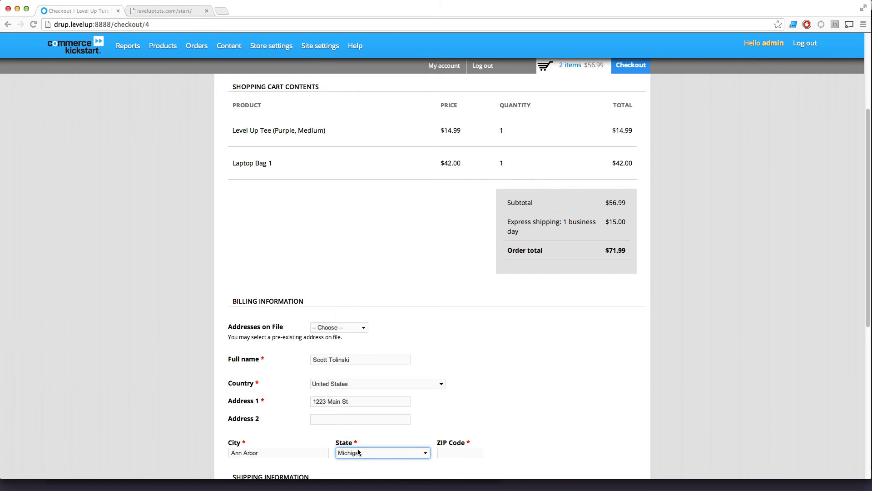
Enter the ZIP code of the billing address.
left_click(476, 457)
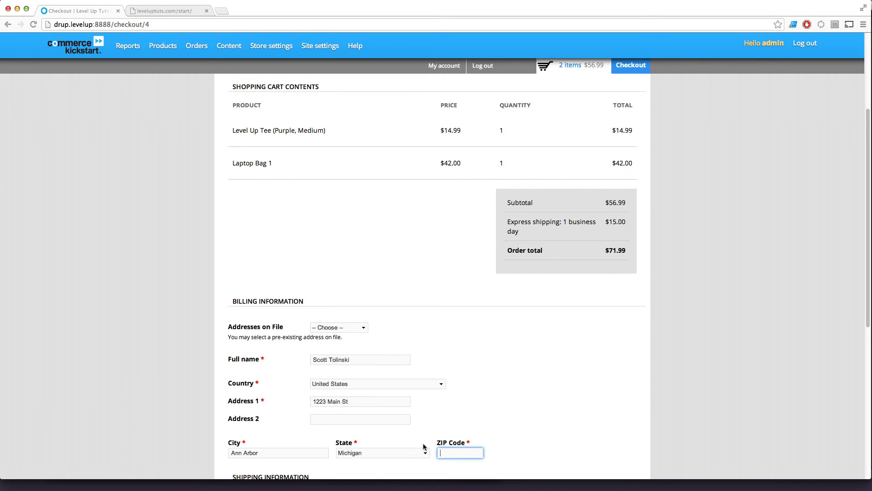
type("4813")
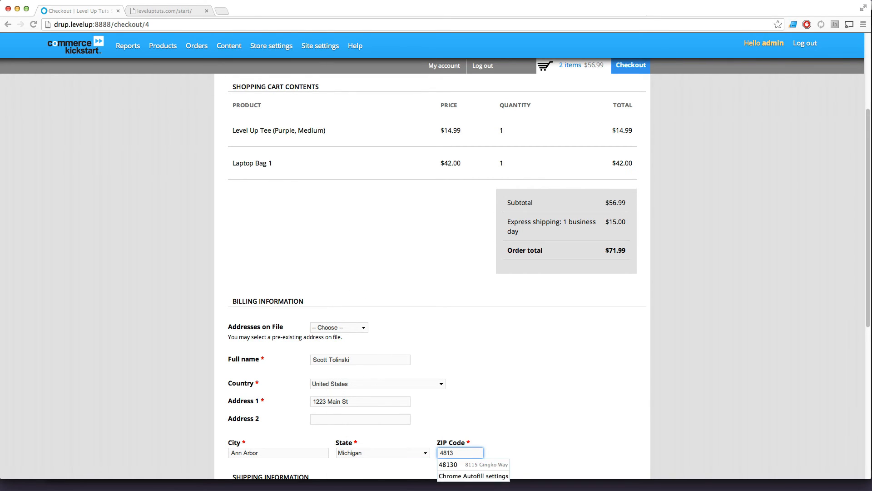
key("BackSpace")
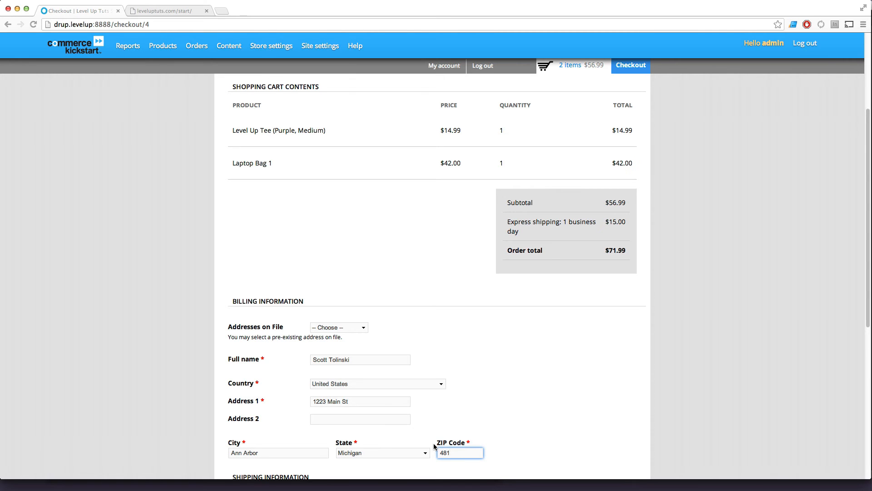
type("14")
Keep the shipping information the same as billing and continue with Express shipping to the order review.
scroll(470, 387, "down", 5)
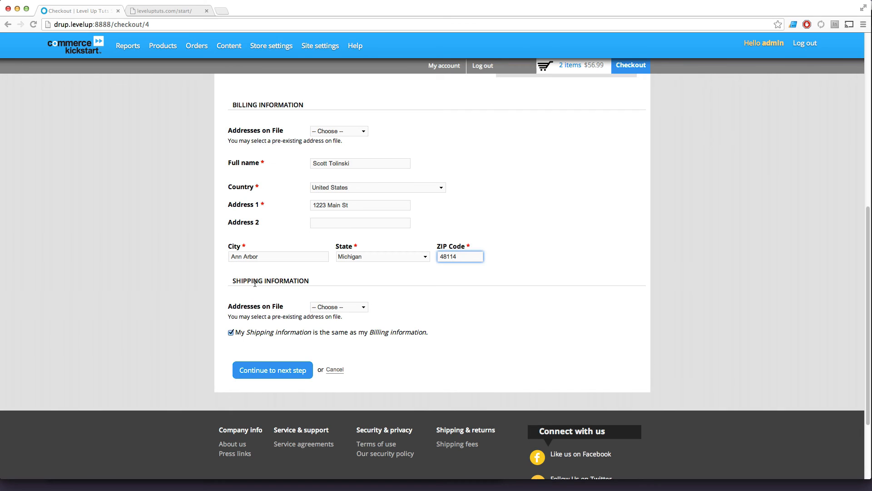
left_click_drag(244, 332, 411, 340)
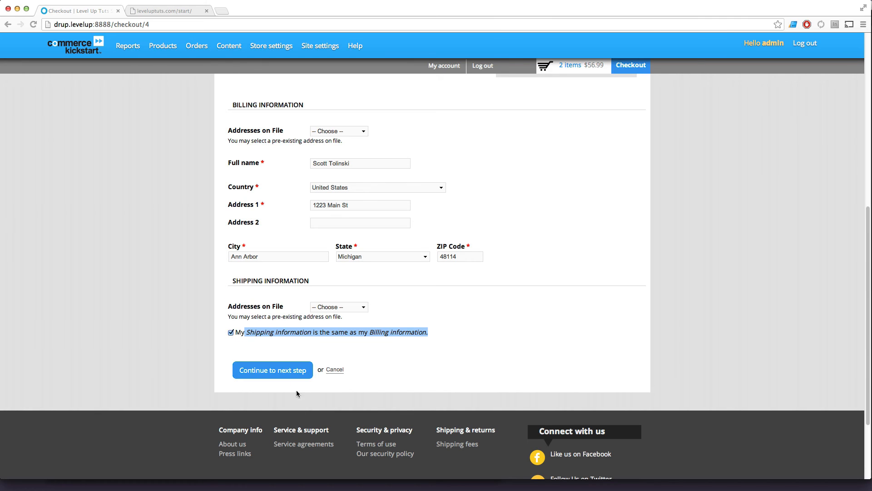
left_click(285, 371)
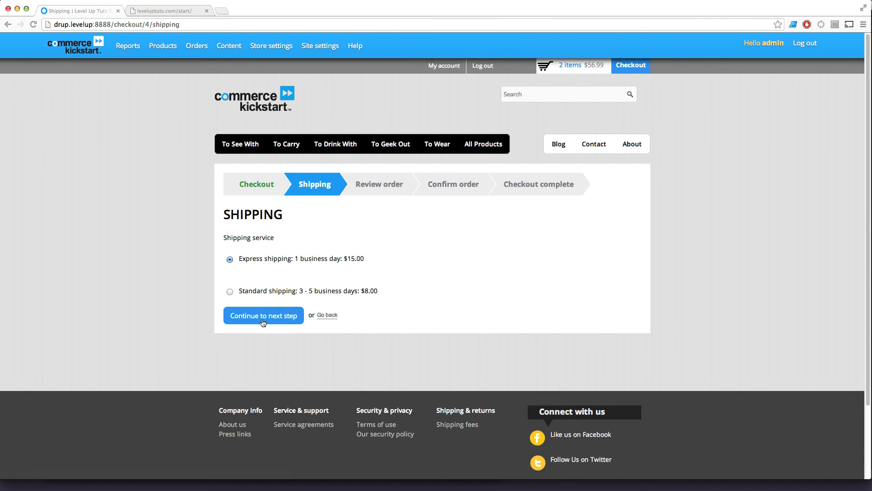
left_click(256, 316)
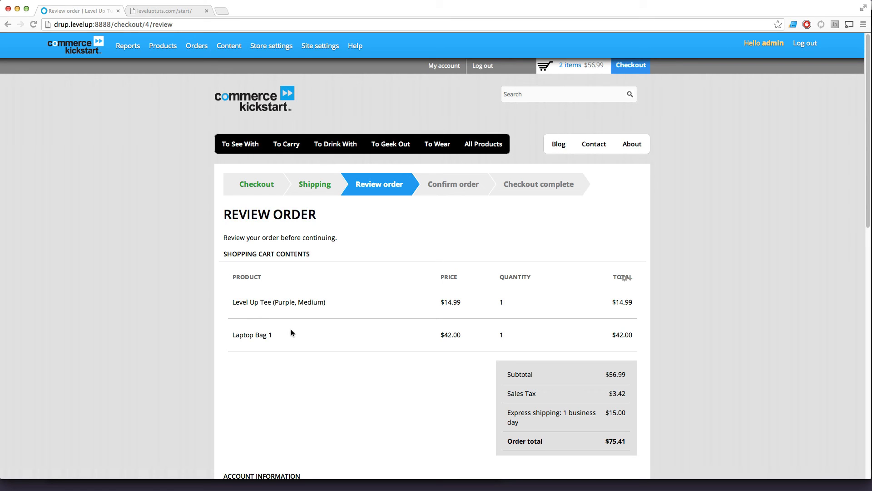
Compare the sales tax in the order summary with the result shown on the Dashboard calculator.
left_click_drag(505, 394, 586, 394)
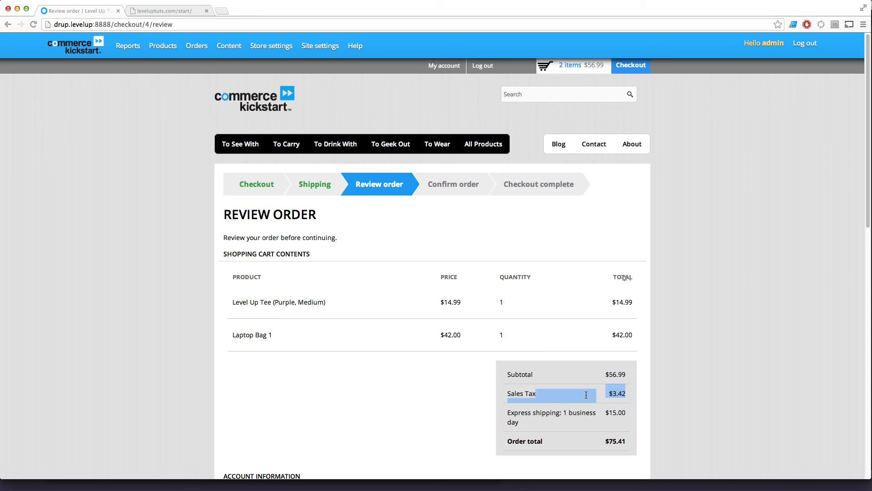
left_click(589, 396)
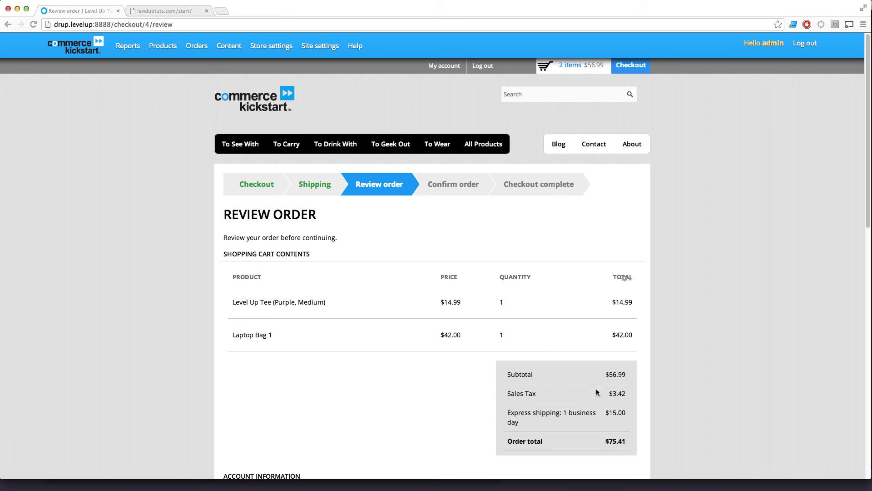
left_click_drag(626, 373, 602, 373)
key("F12")
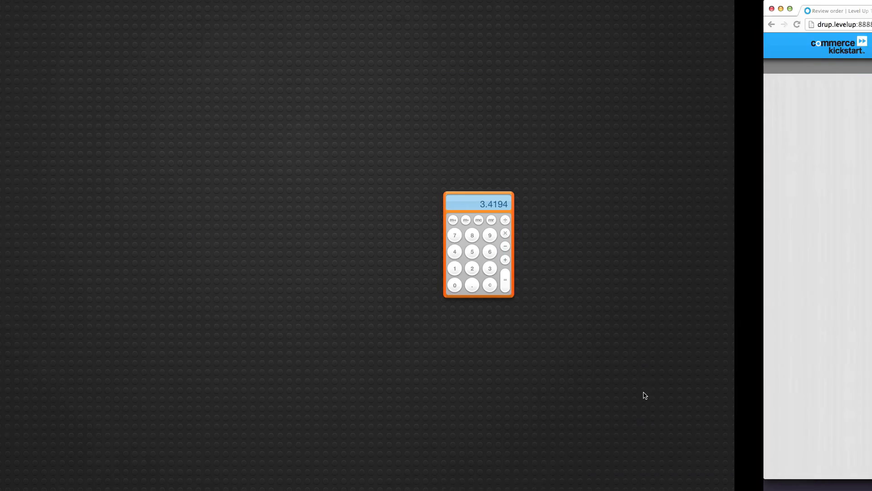
left_click_drag(633, 201, 435, 158)
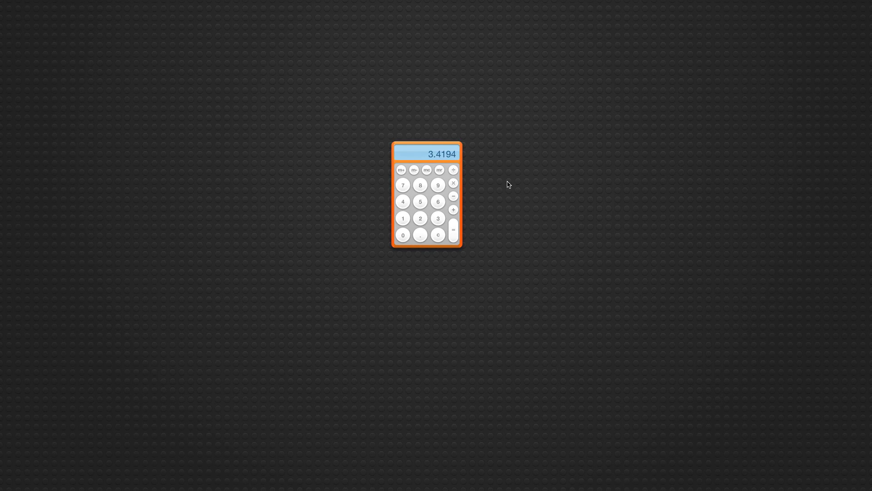
key("F12")
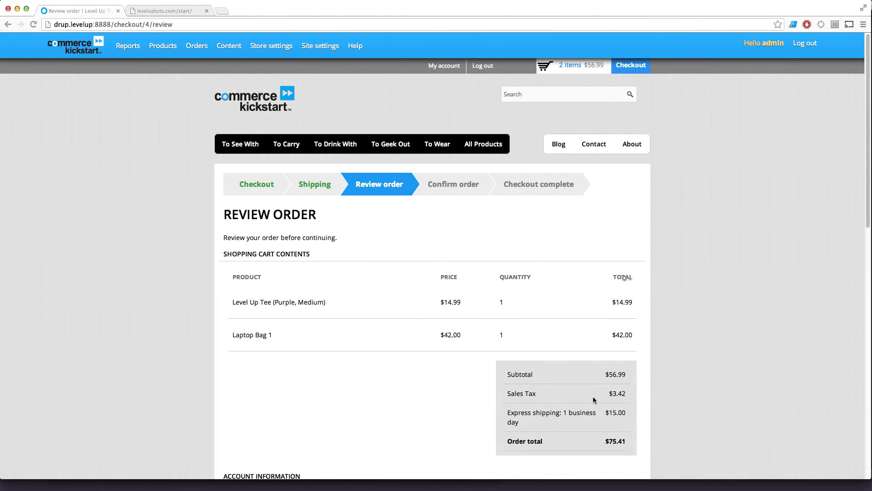
Examine the subtotal, sales tax and order total lines and look over the rest of the order review.
left_click_drag(593, 400, 629, 447)
left_click(555, 393)
mouse_move(507, 394)
left_mouse_down()
mouse_move(519, 394)
mouse_move(501, 394)
left_mouse_up()
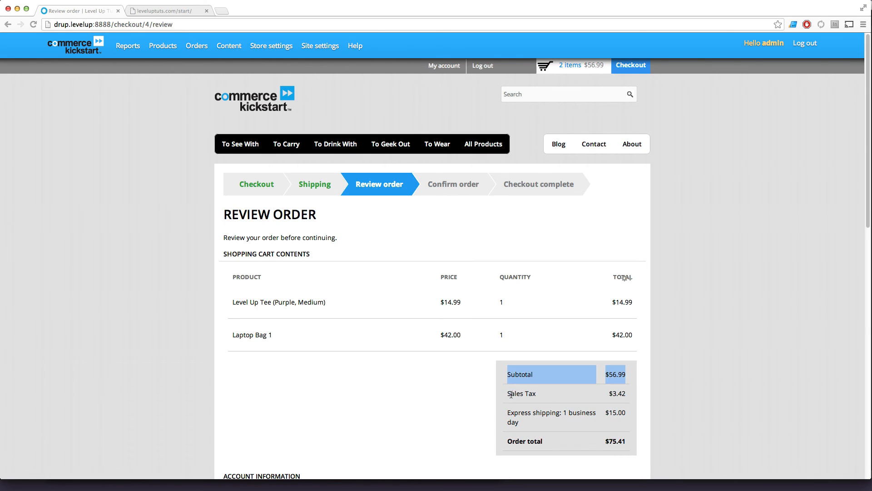
left_click(511, 394)
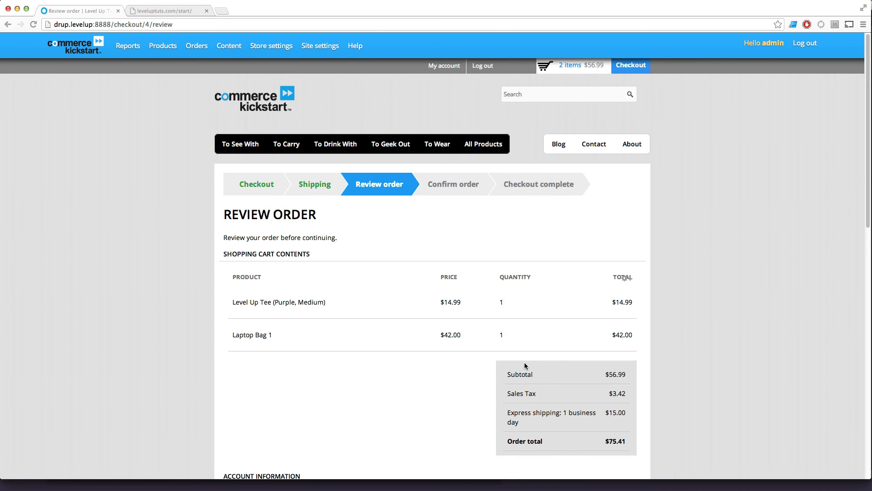
scroll(586, 253, "down", 2)
scroll(582, 255, "down", 2)
scroll(580, 255, "up", 4)
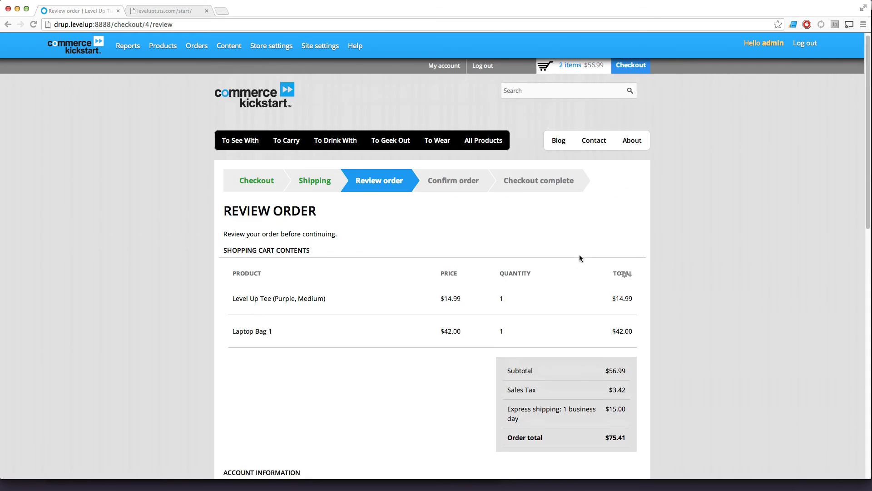
Go back to the checkout information and change the billing state to Idaho.
left_click(251, 185)
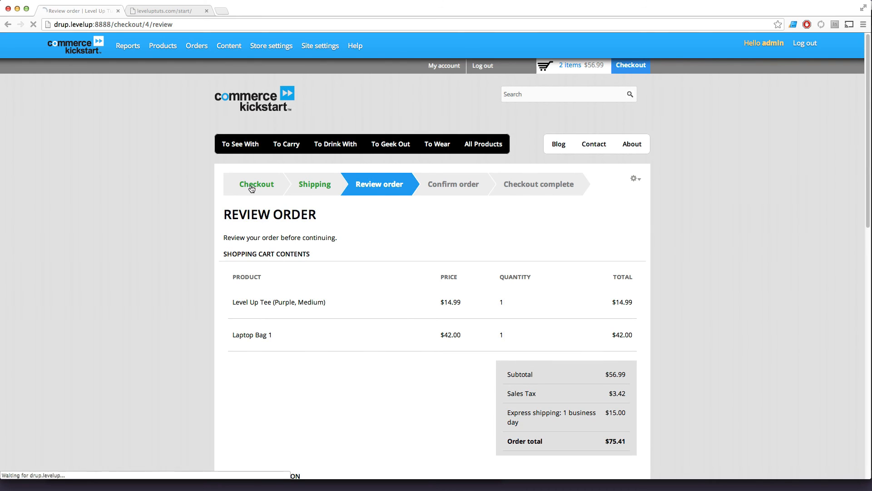
scroll(272, 332, "down", 4)
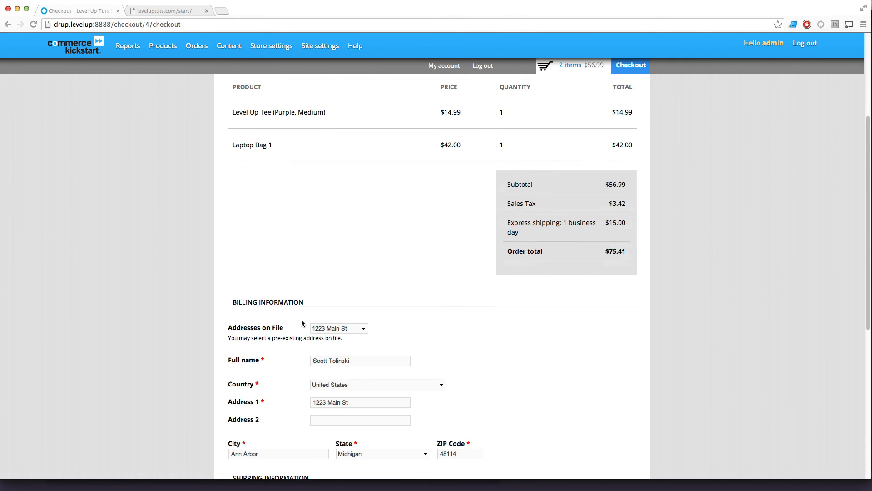
left_click(356, 455)
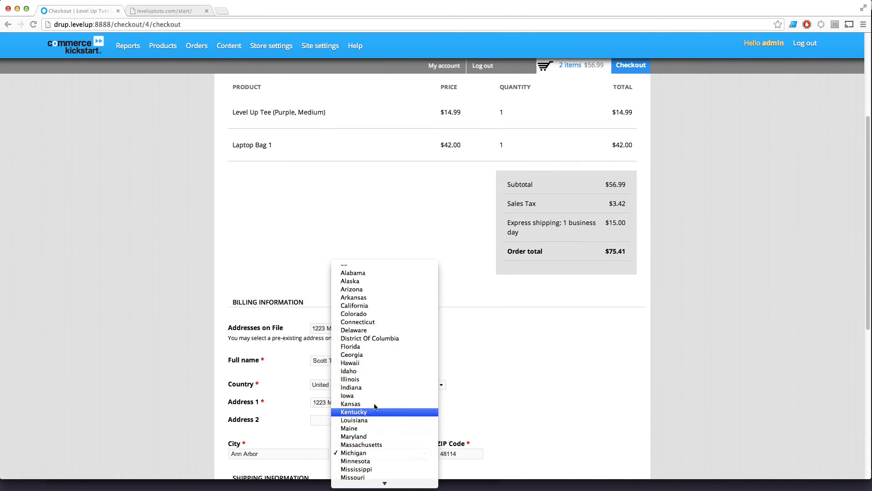
left_click(386, 368)
Continue with the Idaho address and Express shipping to the order review.
scroll(565, 371, "down", 6)
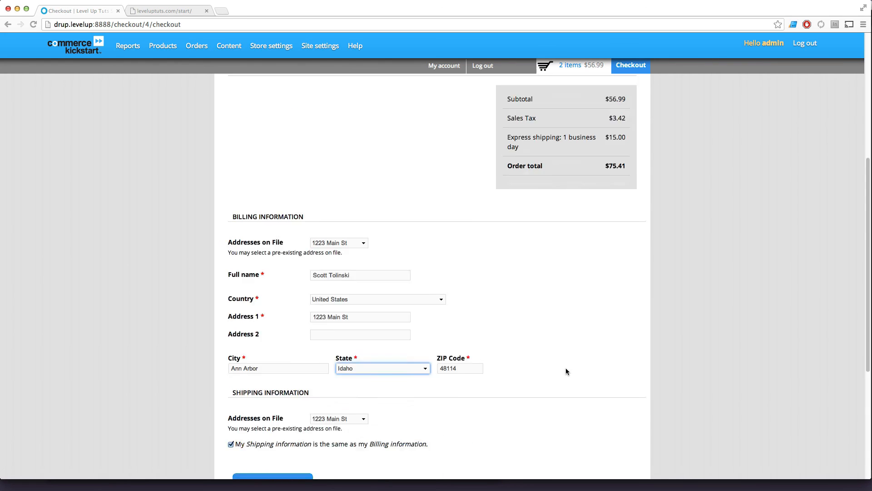
left_click(297, 320)
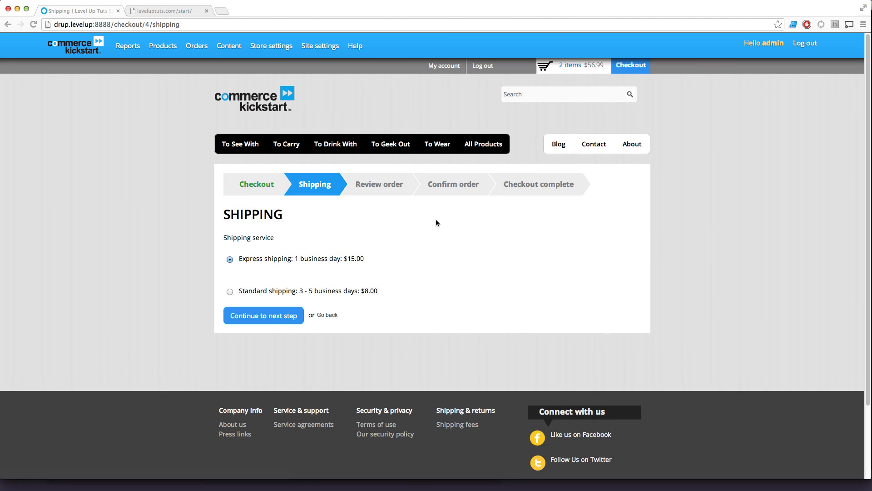
left_click(278, 318)
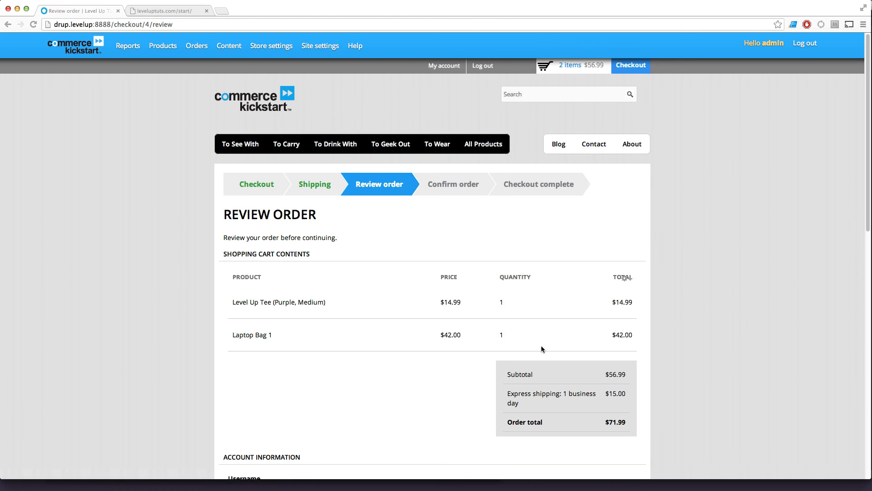